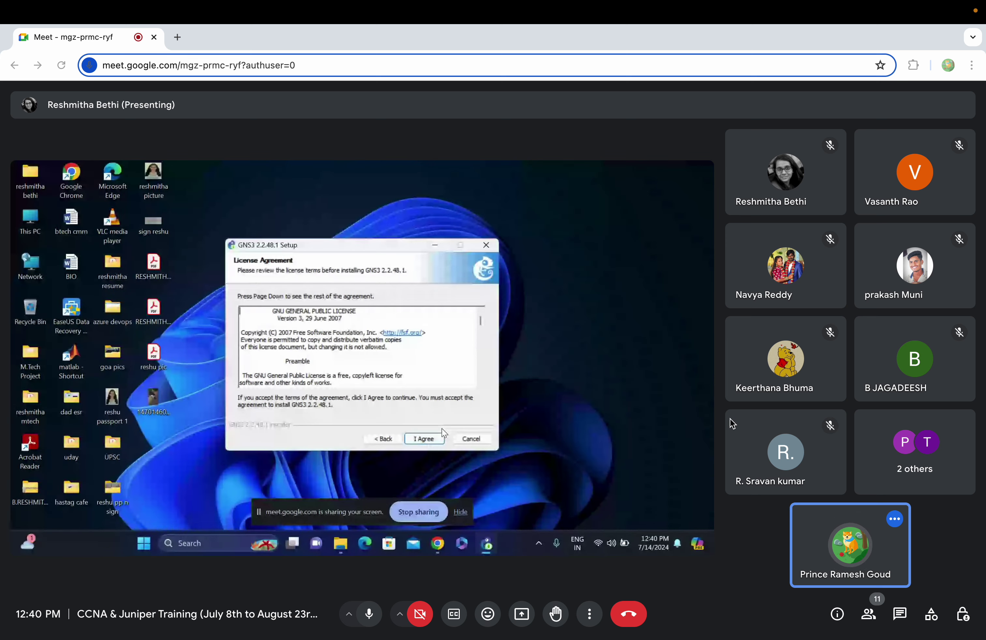
Accept the GNS3 2.2.48.1 licence and continue the setup with the default GNS3 Start Menu folder and preselected components
click(424, 440)
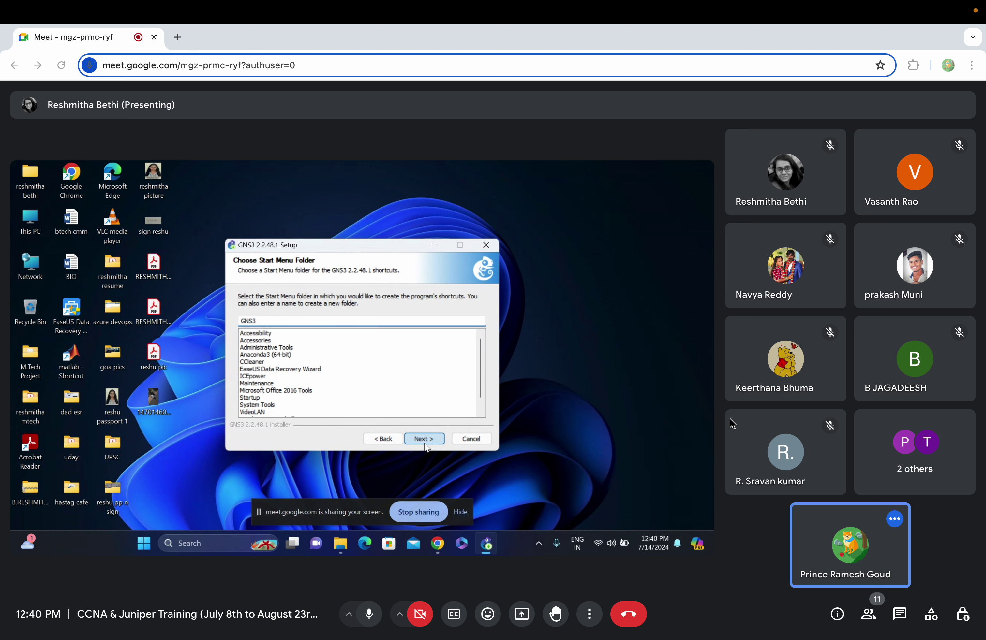
click(425, 441)
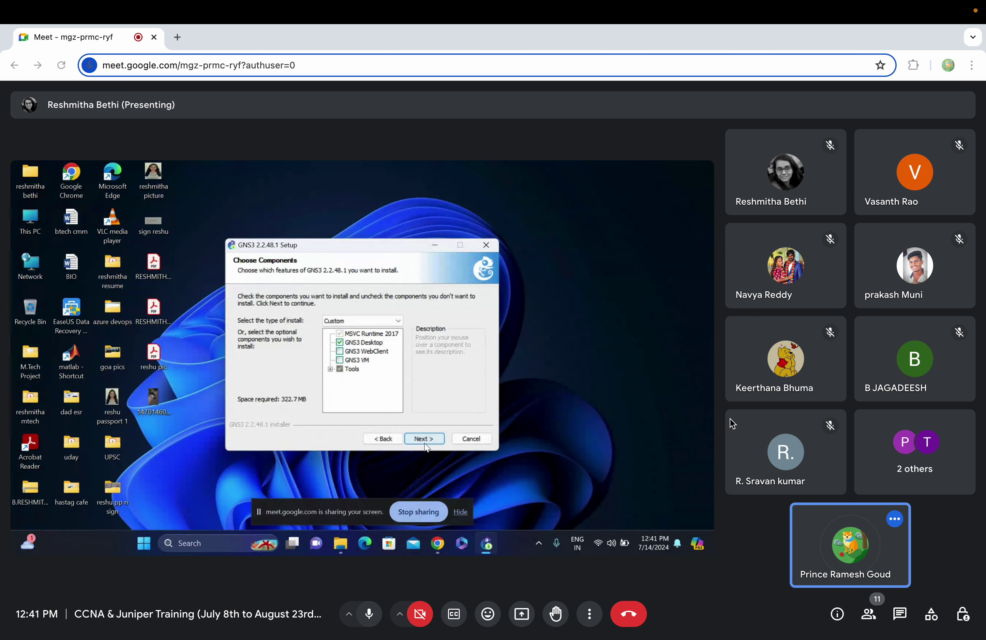
click(425, 440)
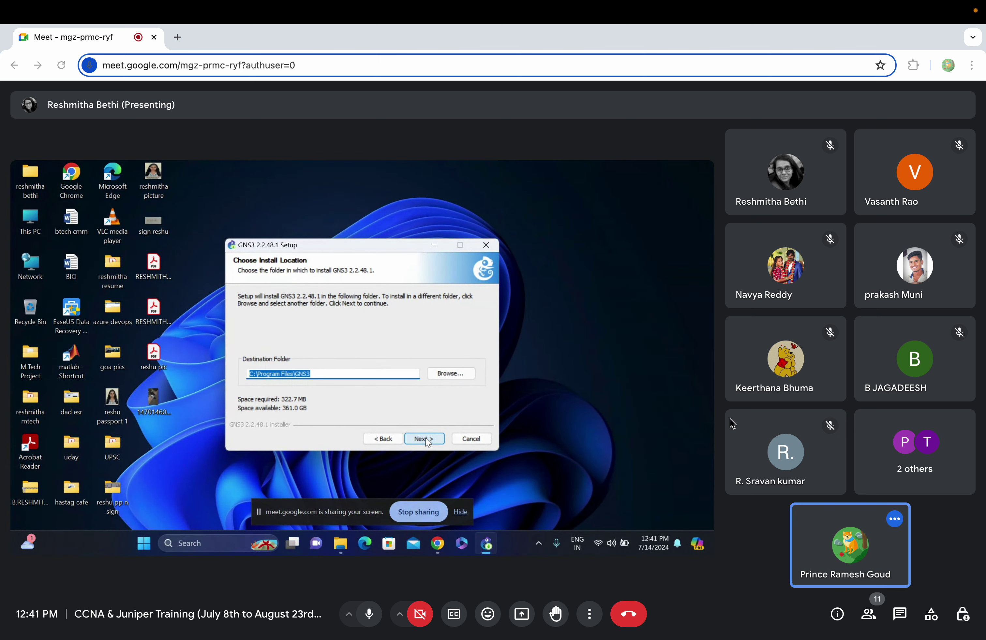
click(382, 440)
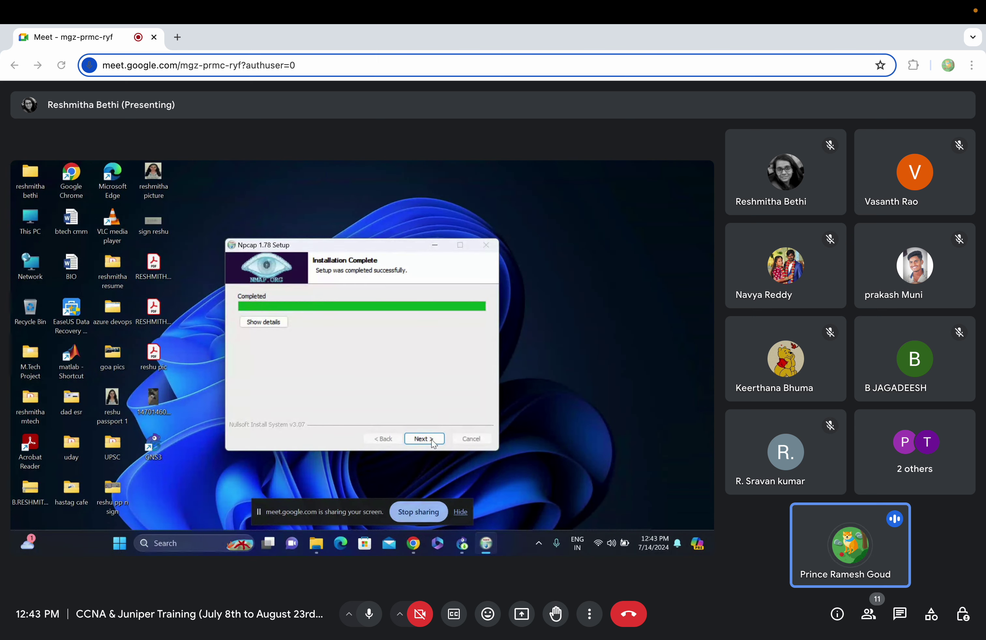
Complete and close the Npcap 1.78 setup wizard
click(432, 443)
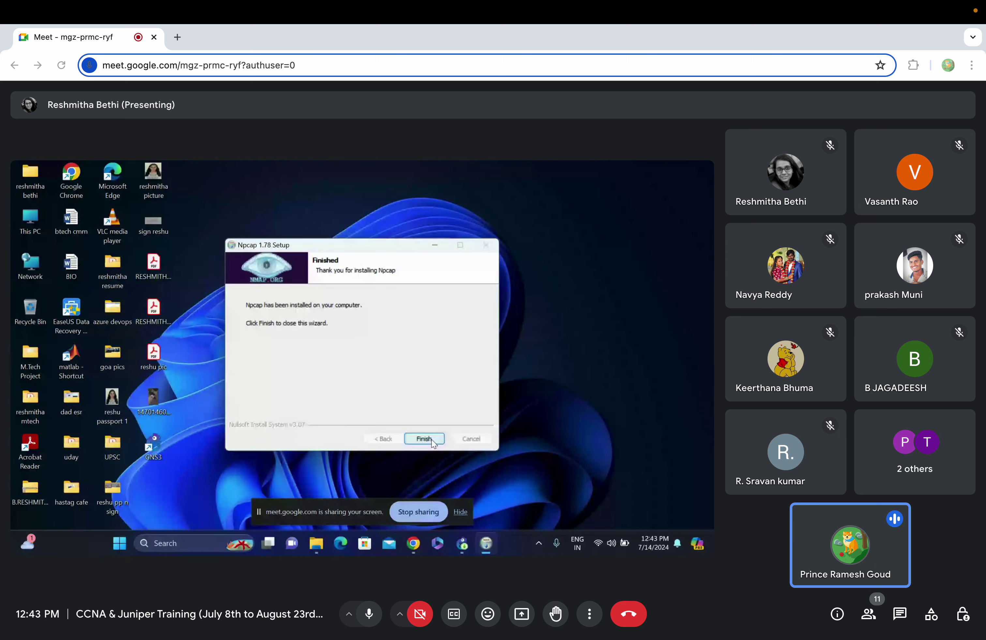
click(433, 443)
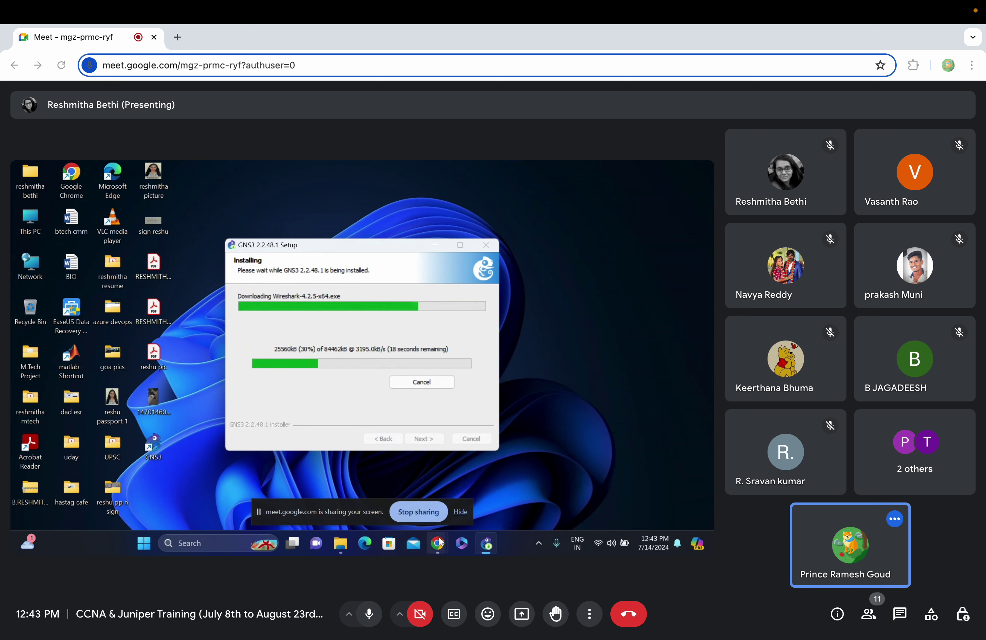
mouse_move(439, 543)
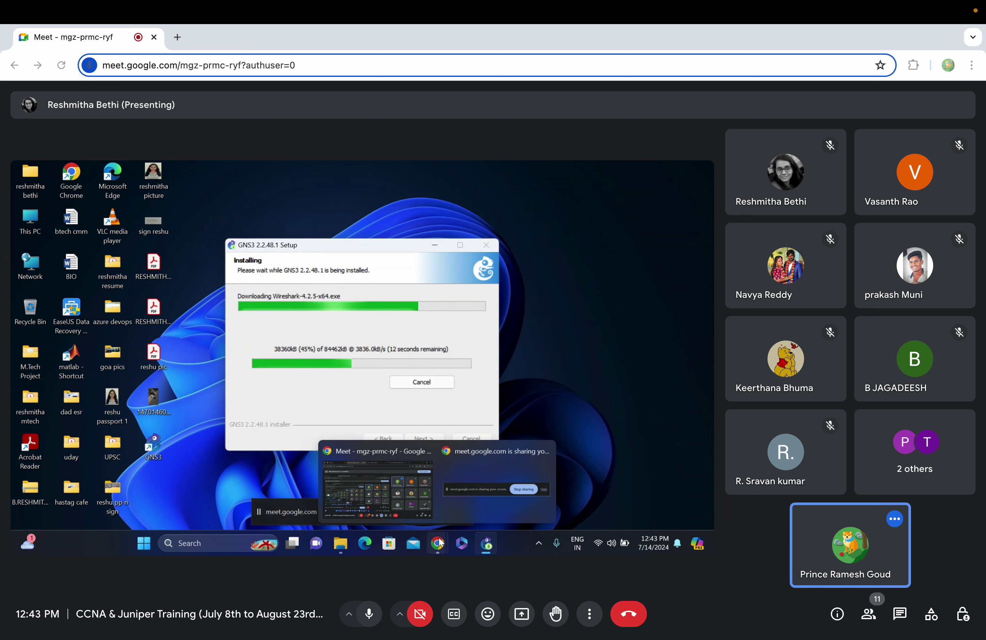
mouse_move(411, 497)
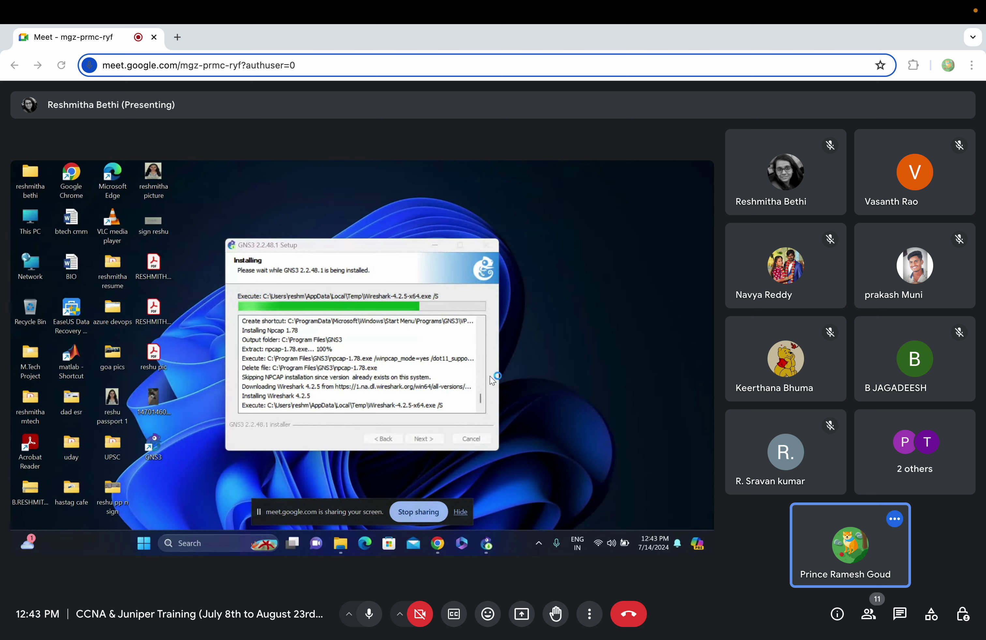
click(492, 380)
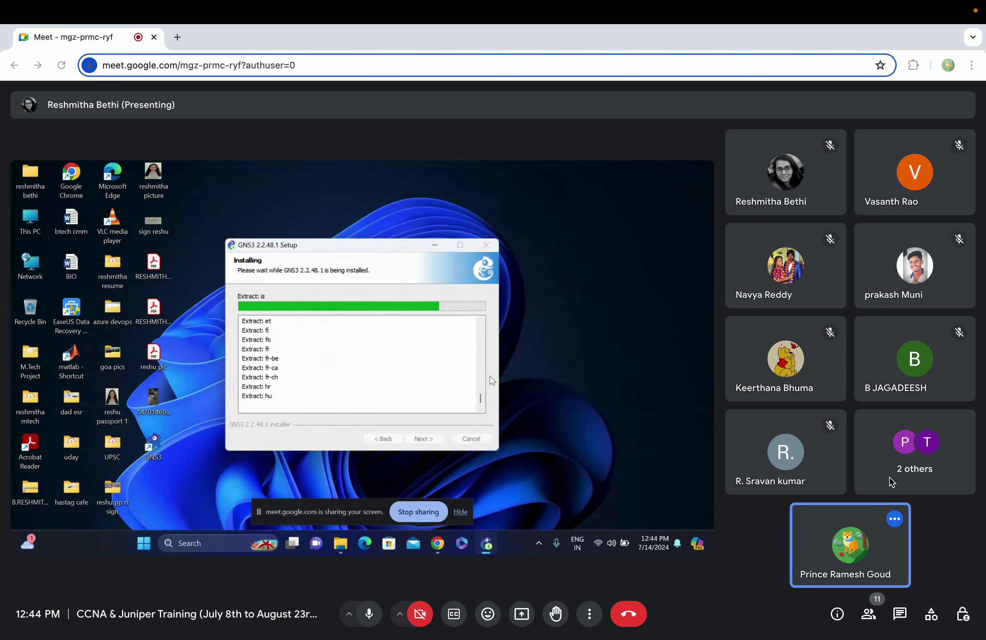
Review the list of contributors in the meeting
click(868, 614)
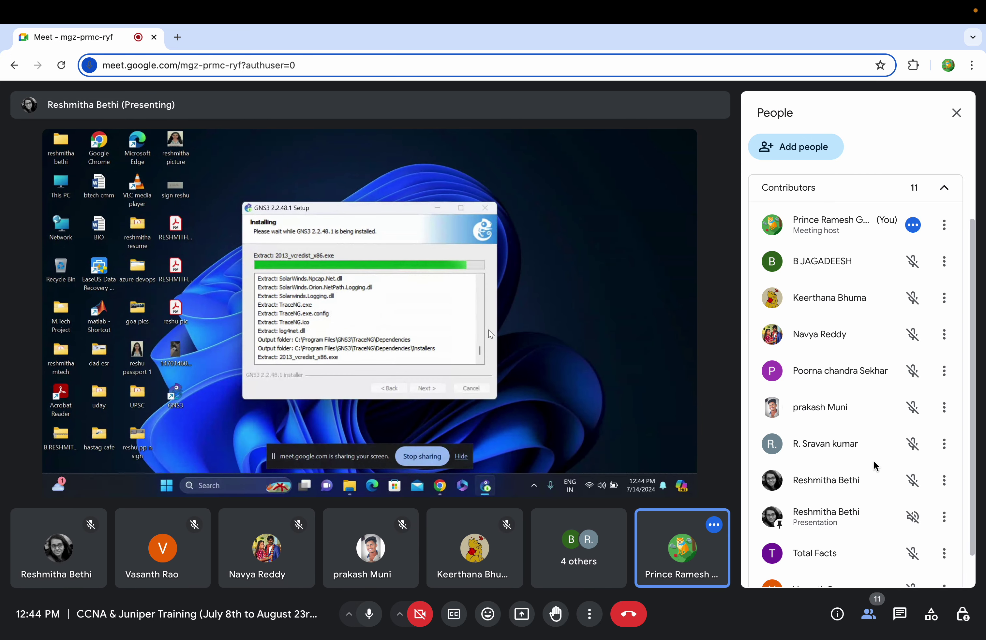
scroll(873, 461, down, 1)
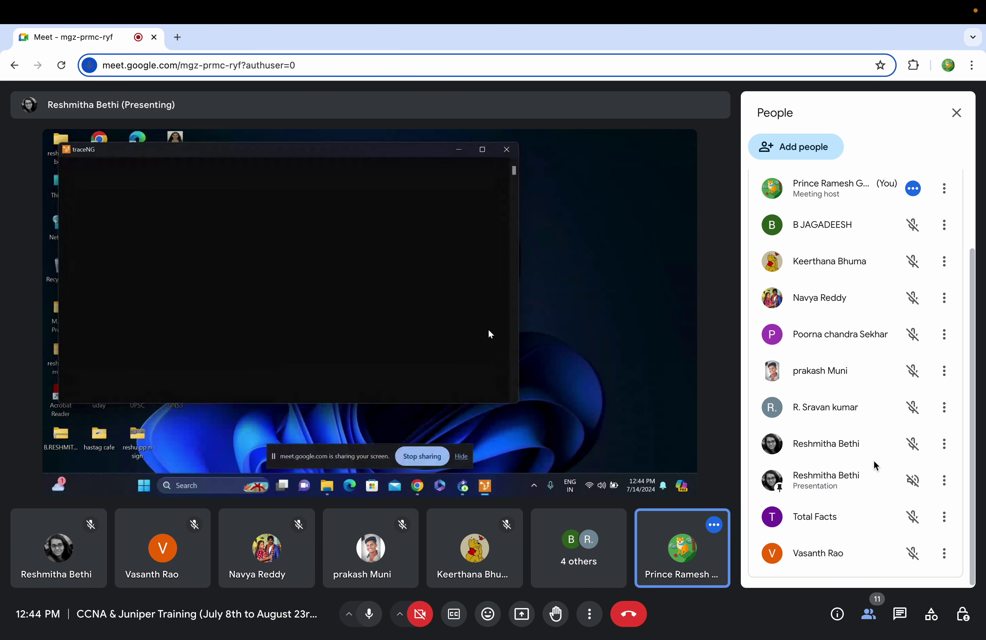
scroll(884, 468, up, 3)
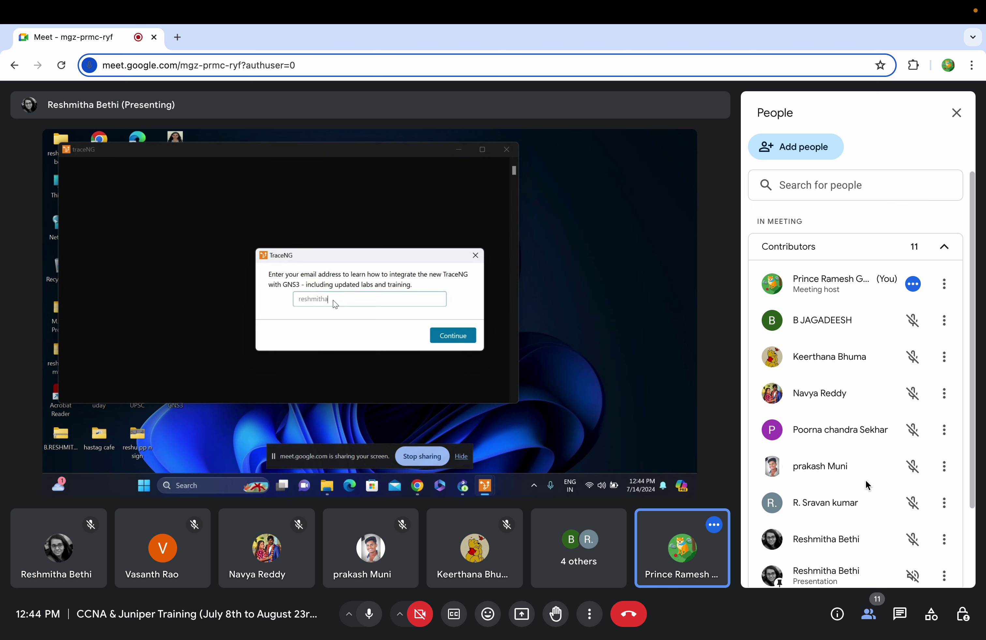
click(900, 614)
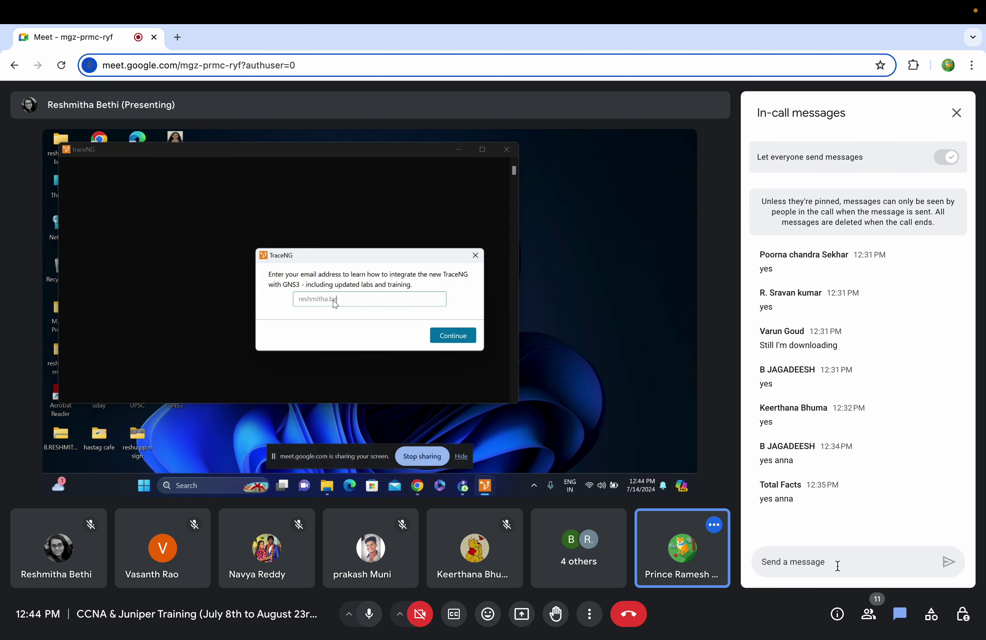
text(https://srijit.com/working-cisco-ios-gns3/#google_vignette)
key(Return)
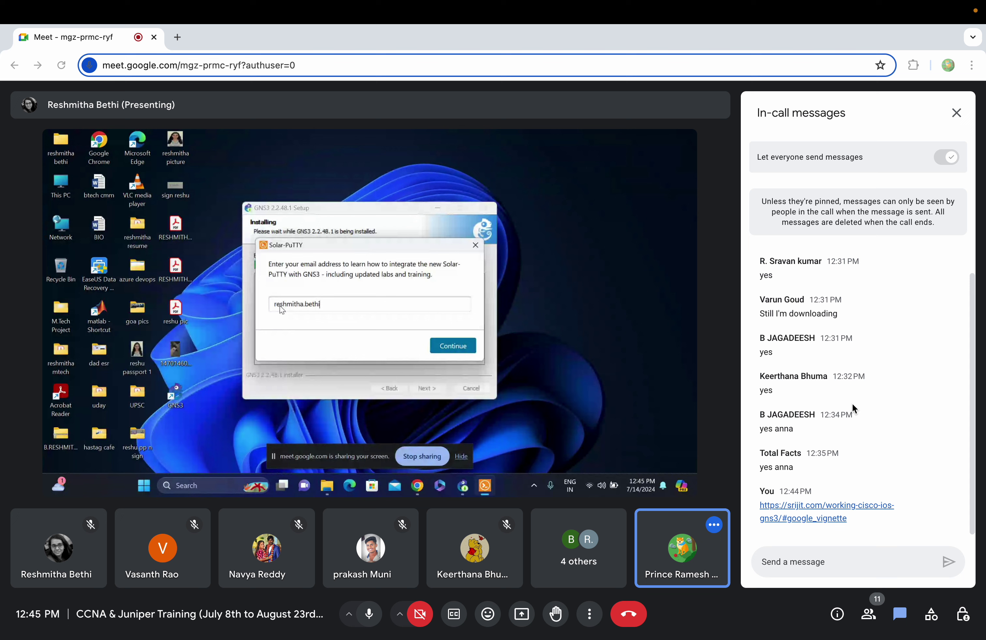
Accept c7200-advipservicesk9-mz.152-4.S5.image as the IOS image of the new router template and continue
mouse_move(631, 9)
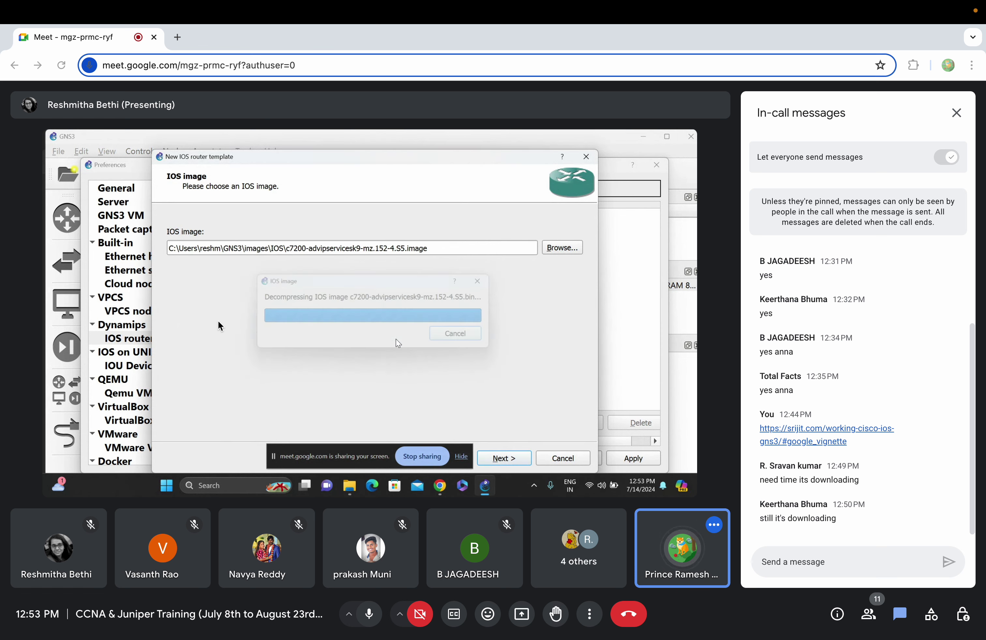
click(503, 458)
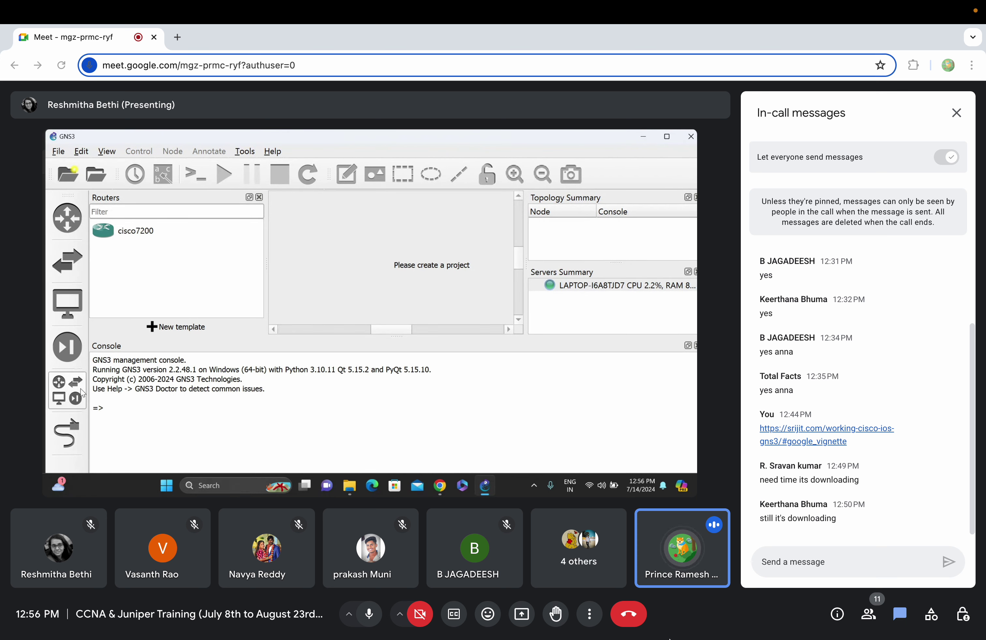
Take over as the meeting's main presenter and share the entire Screen 2
click(523, 614)
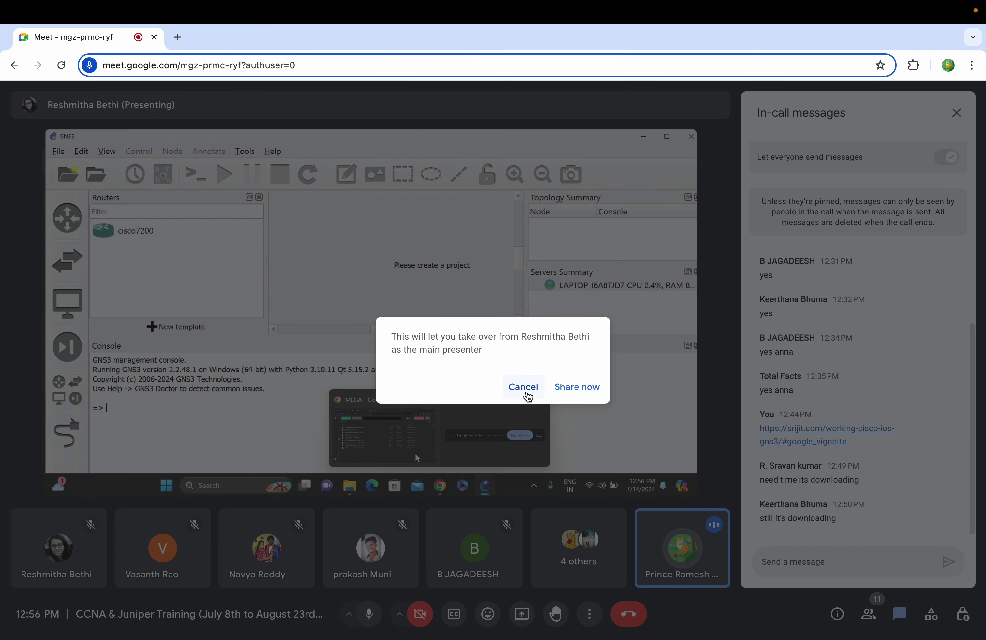
click(524, 388)
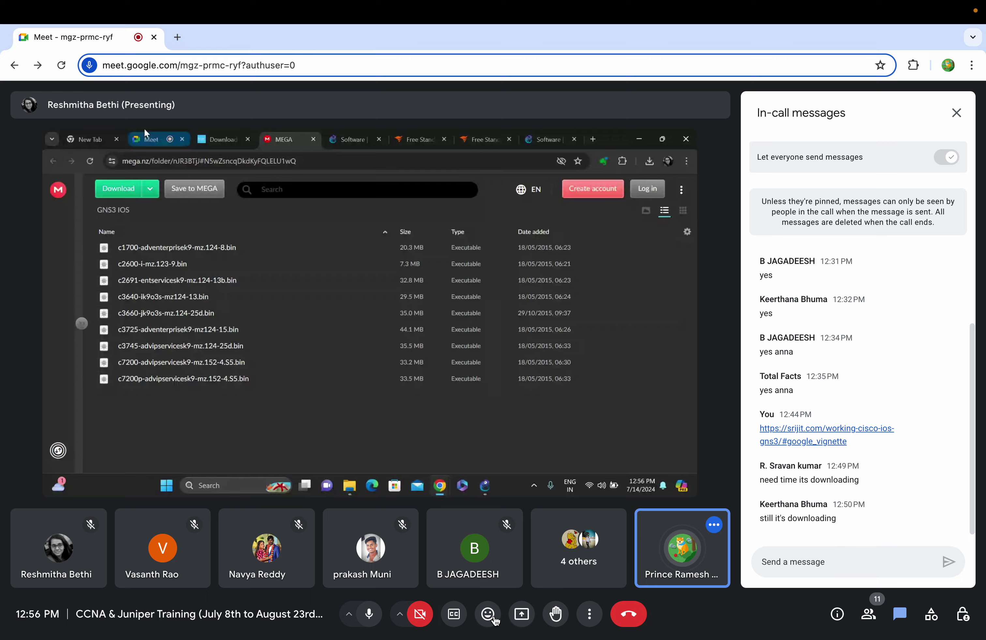
click(522, 614)
click(576, 389)
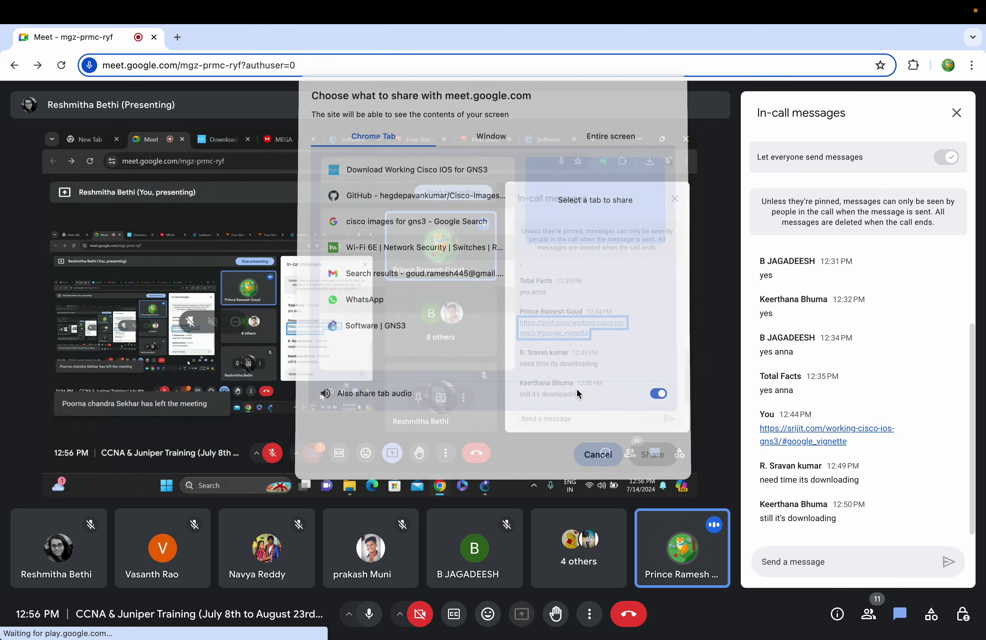
click(612, 140)
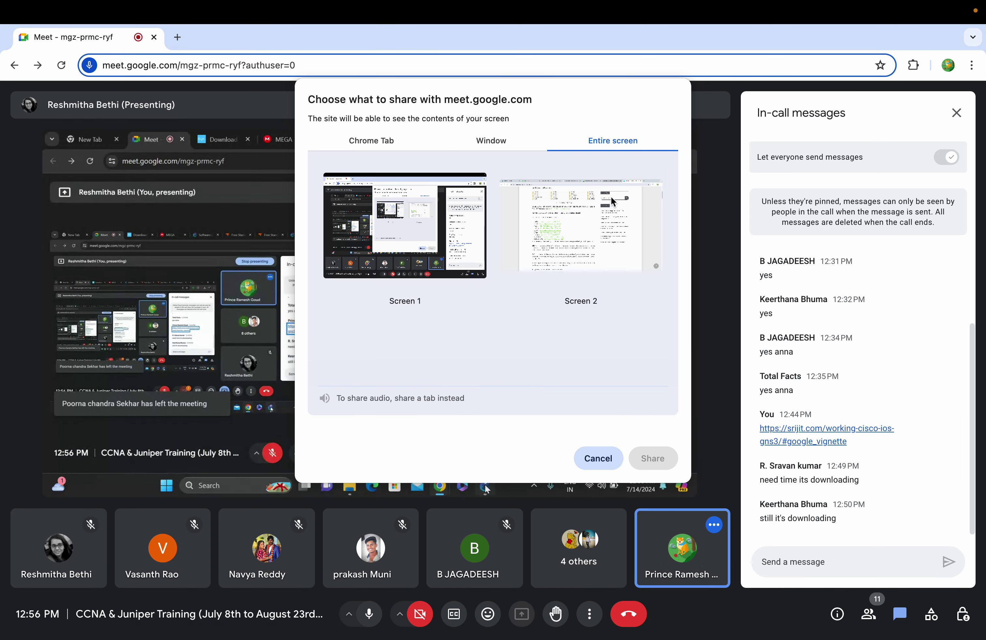
click(613, 274)
click(653, 458)
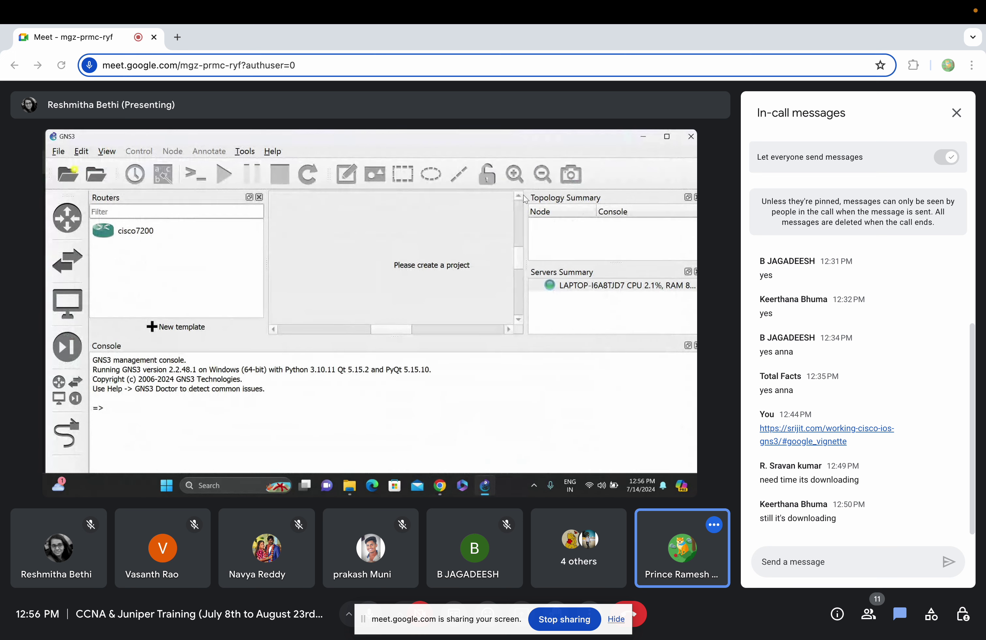
Make the GNS3 window full screen and stop all devices of the R1–R2 topology
mouse_move(705, 628)
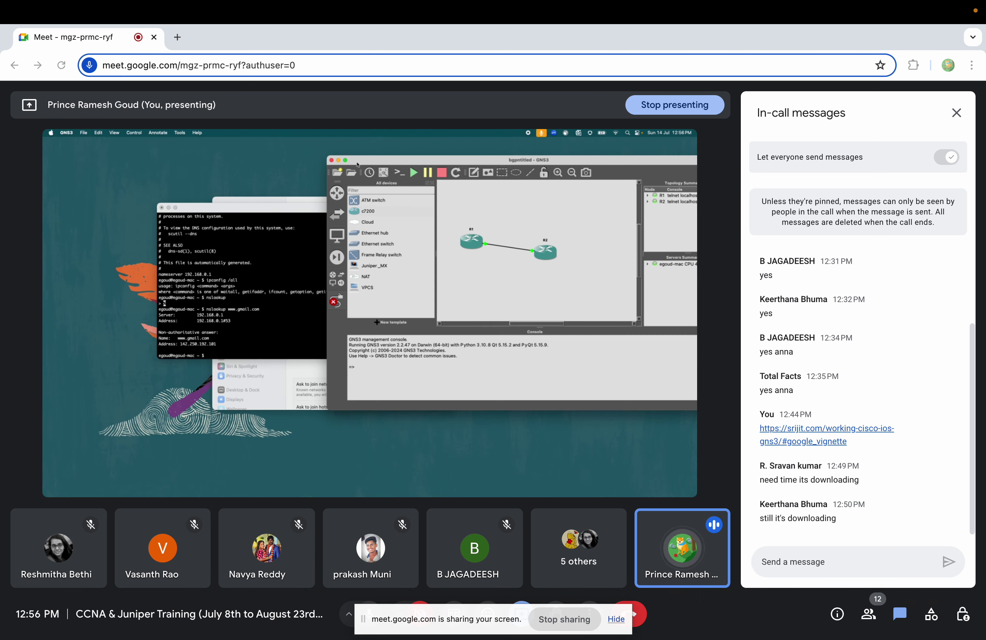
key(ctrl+super+f)
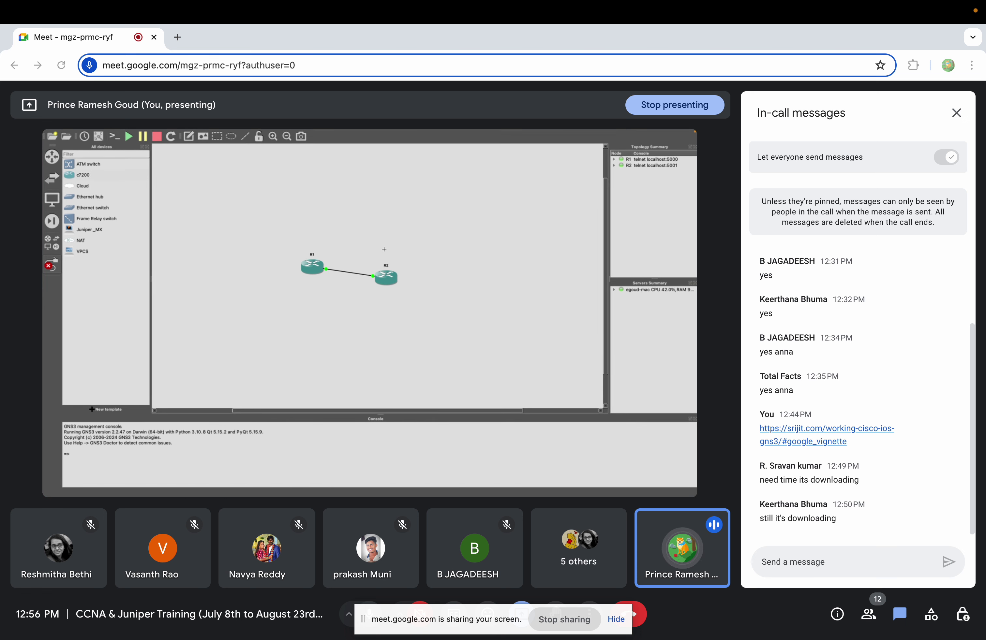
mouse_move(139, 139)
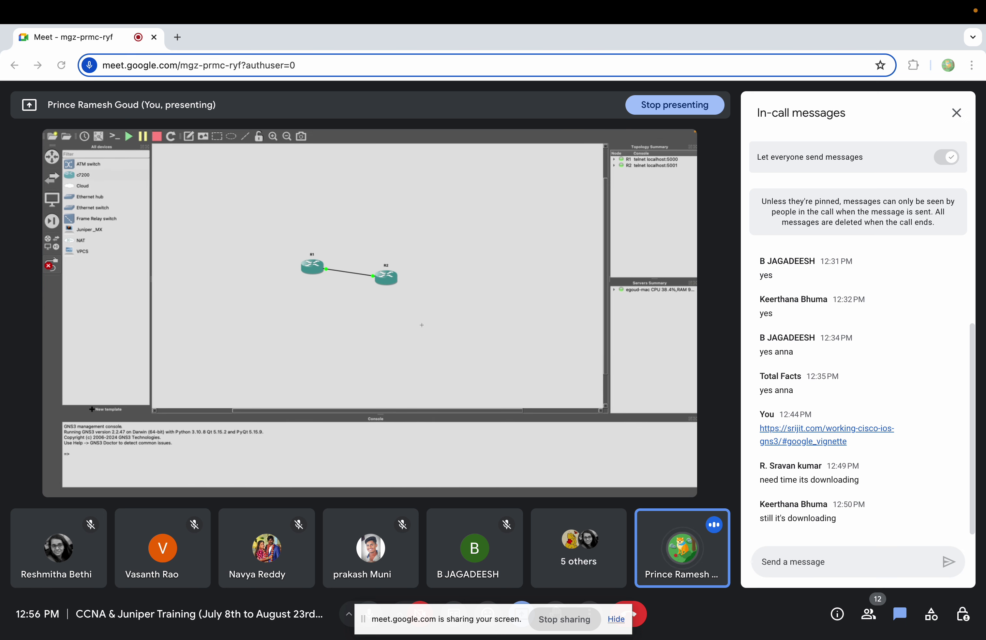
drag(410, 293, 287, 248)
click(157, 137)
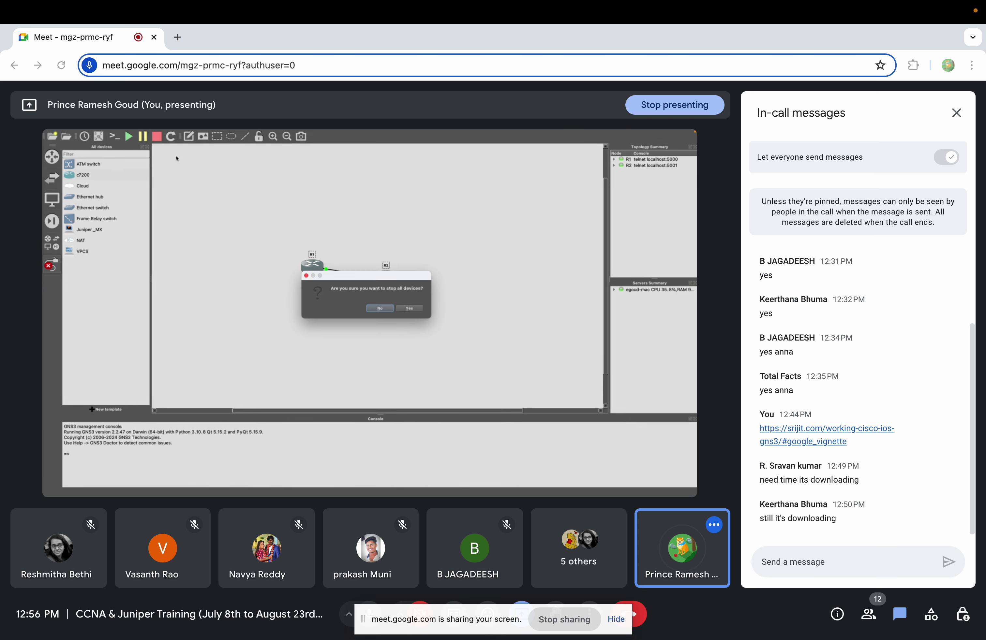
click(408, 311)
Force quit GNS3 through the system's Force Quit Applications window
mouse_move(57, 142)
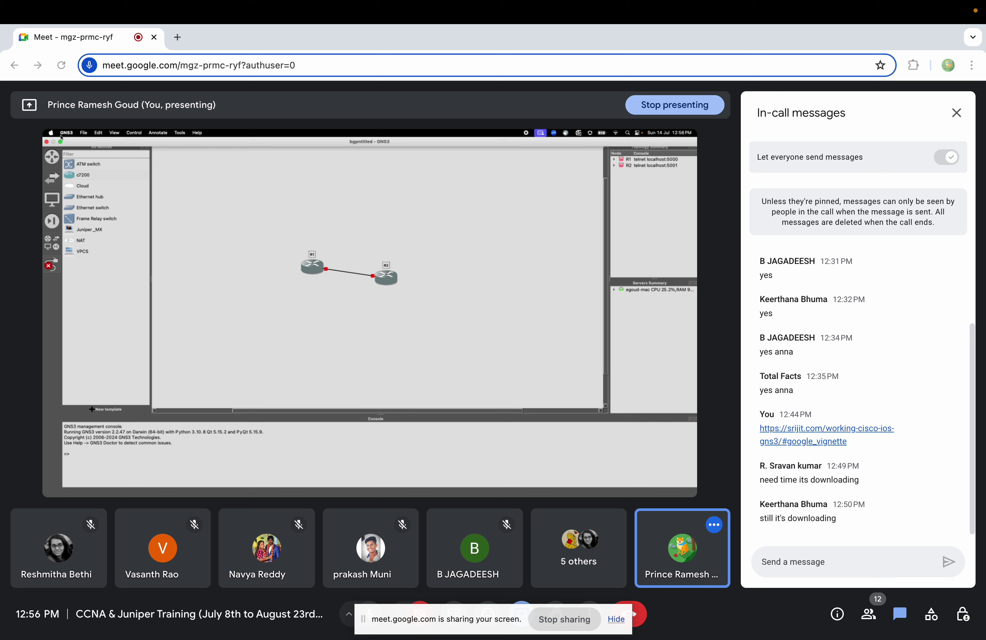
click(83, 133)
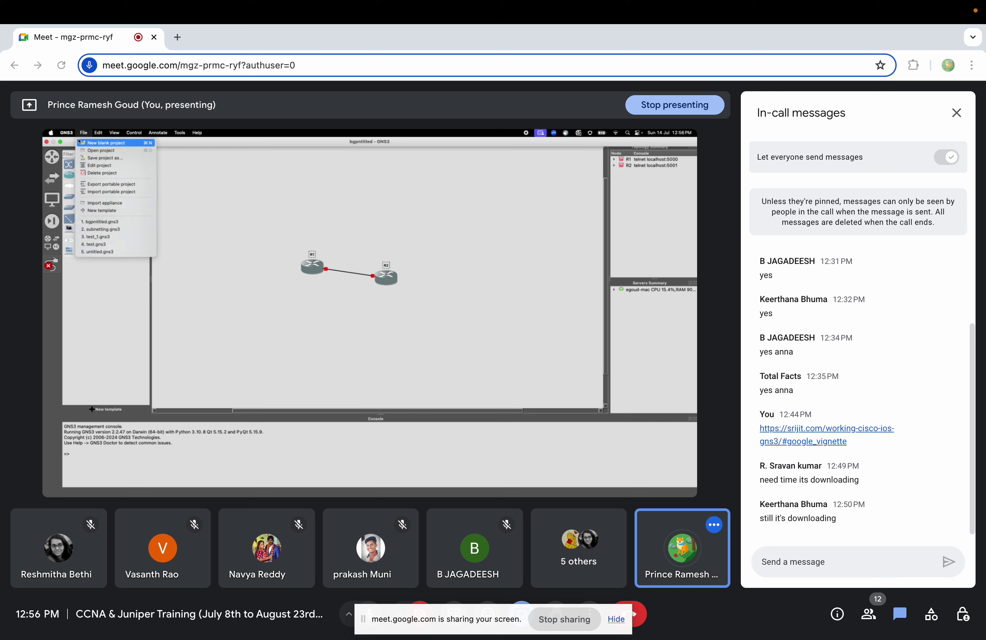
mouse_move(52, 136)
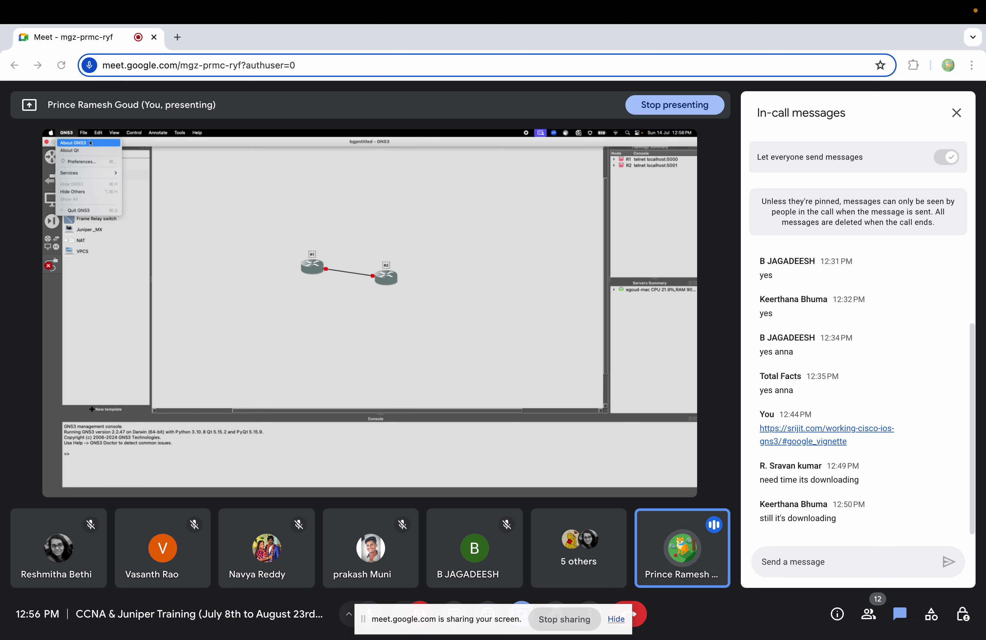
mouse_move(83, 132)
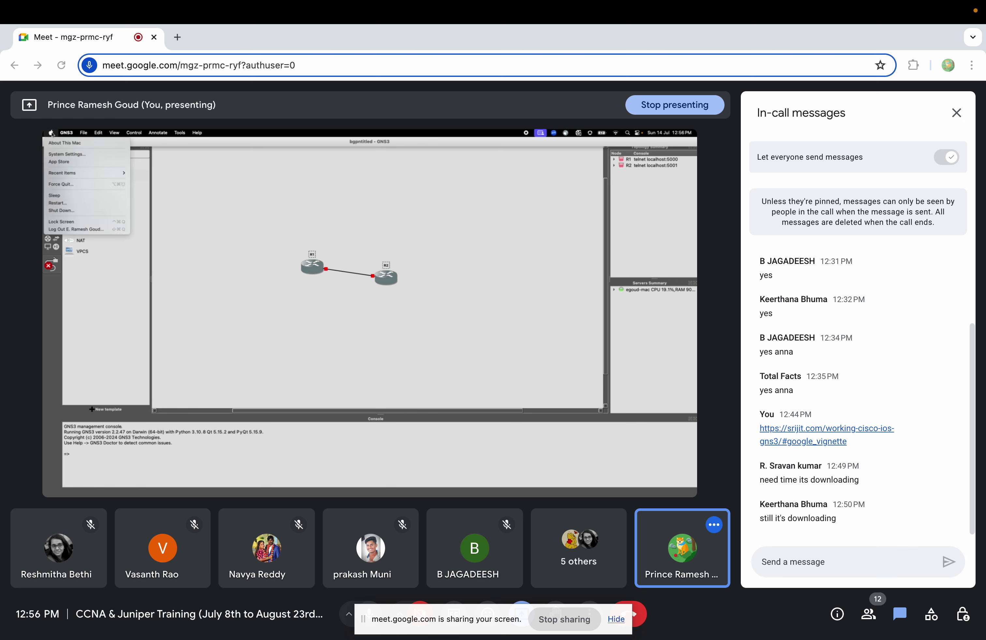
click(62, 184)
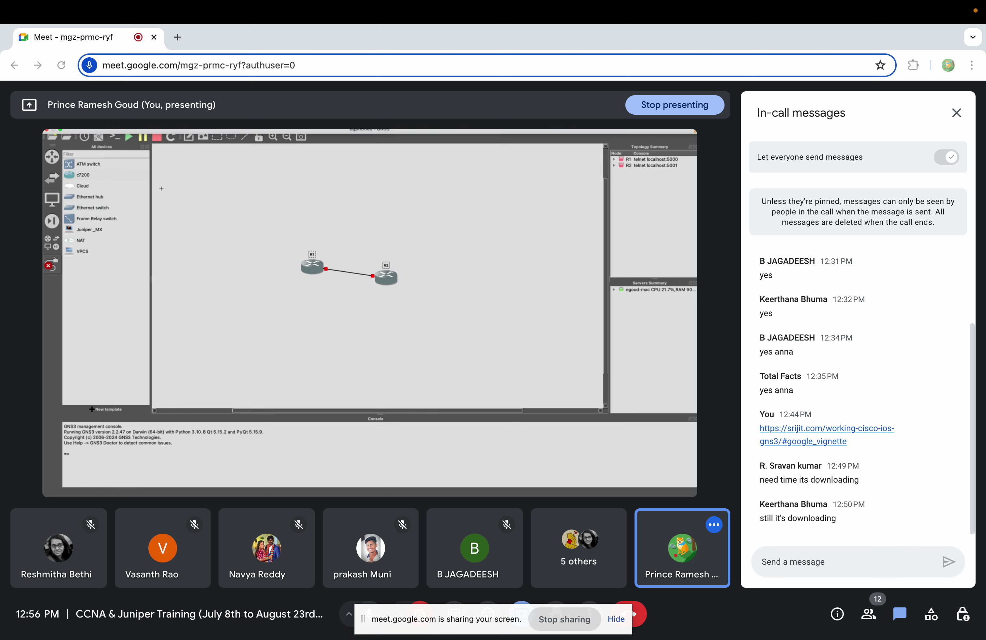
click(321, 463)
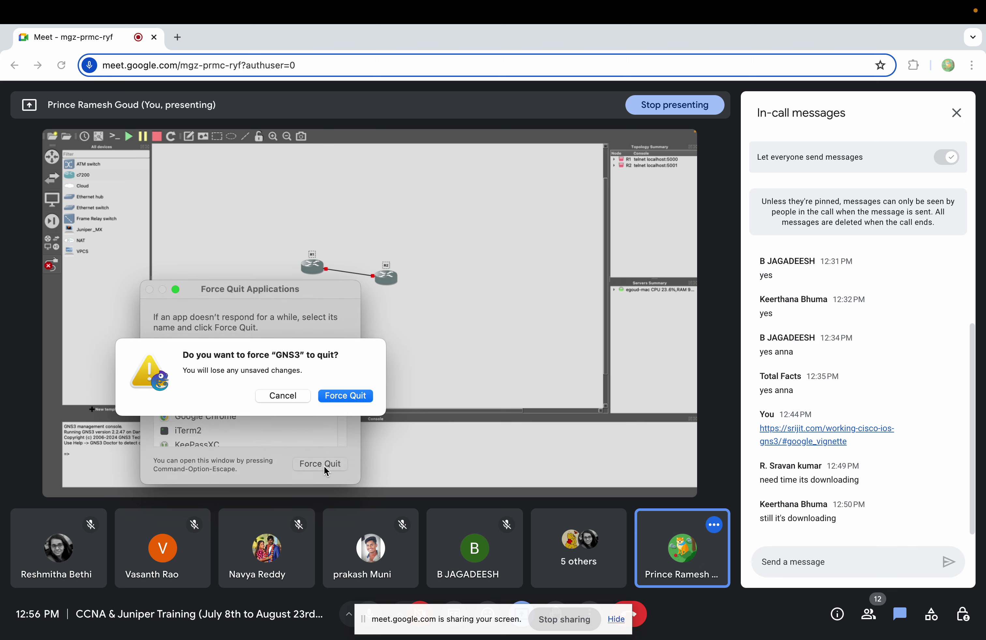
click(348, 405)
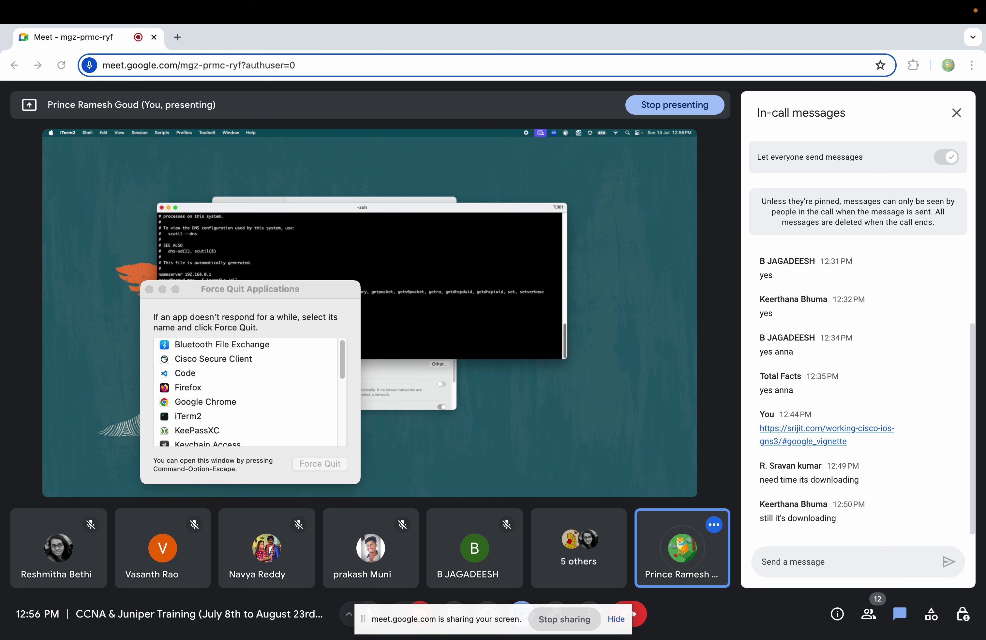
Relaunch GNS3 through the system search
key(super+space)
text(gn)
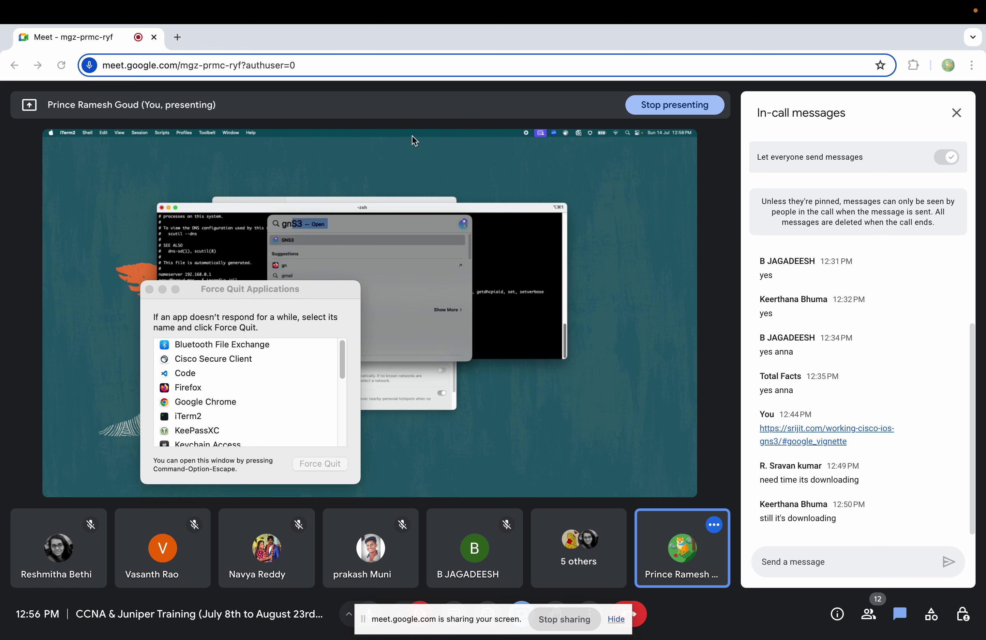
key(Return)
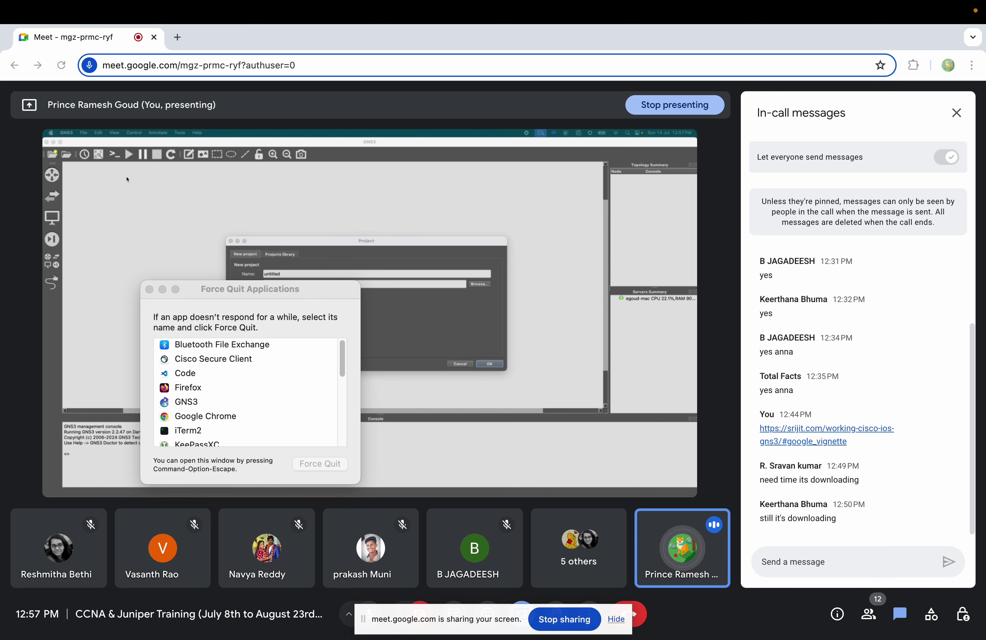
Create a new GNS3 project named TEST123 and close the Force Quit Applications window
click(287, 275)
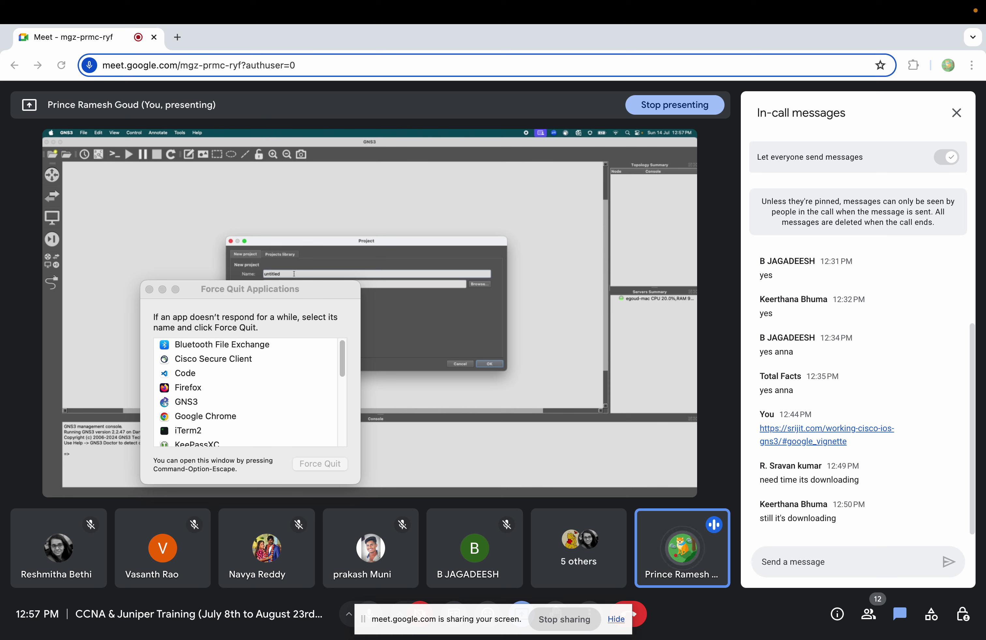
key(BackSpace)
key(Return)
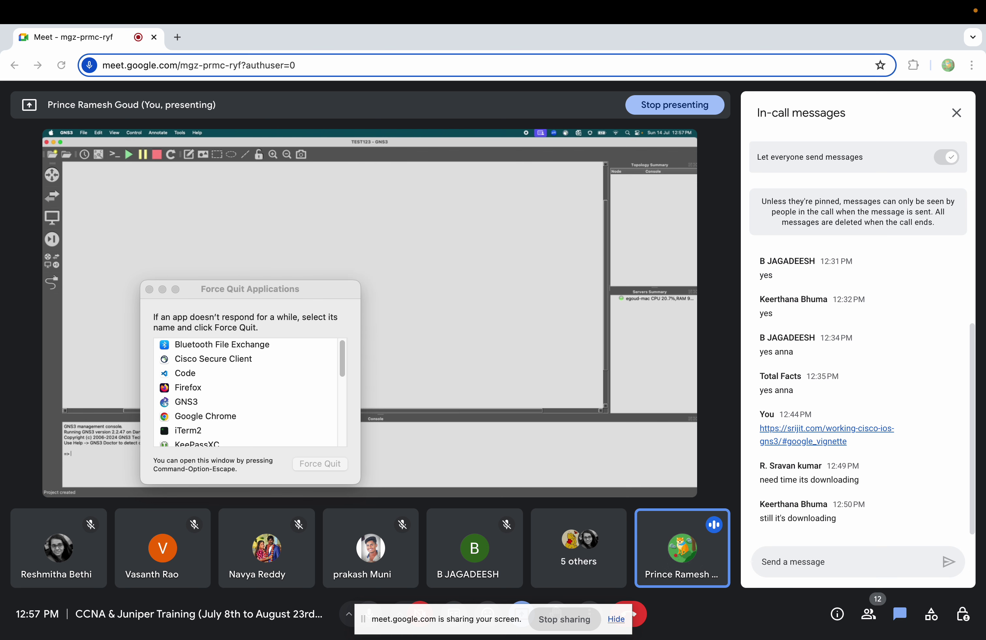
click(149, 290)
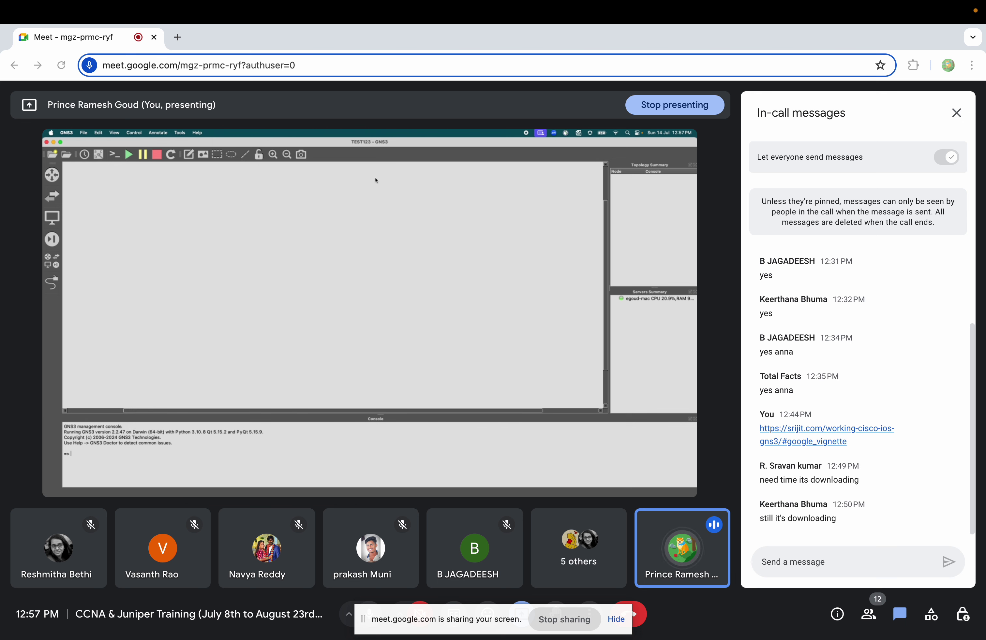
Browse the device categories and place two c7200 routers, R1 and R2, side by side in the upper part of the workspace
click(53, 262)
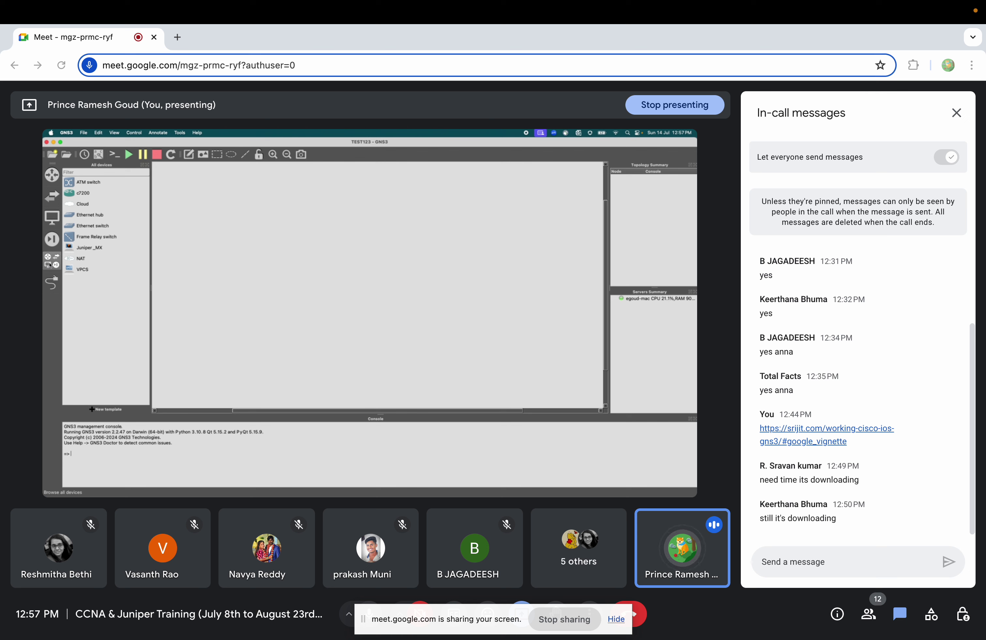
click(52, 175)
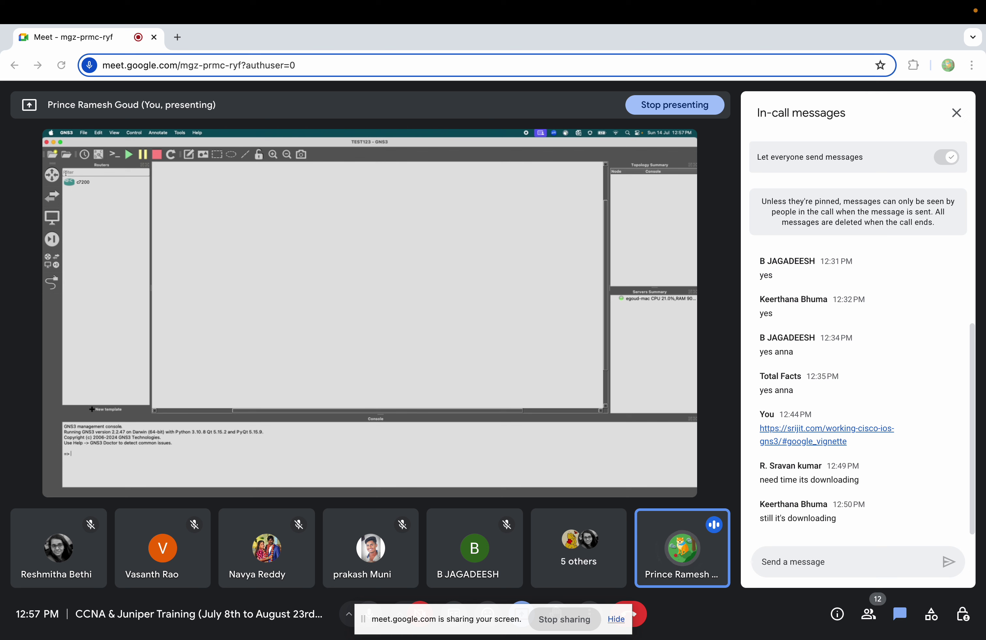
click(57, 200)
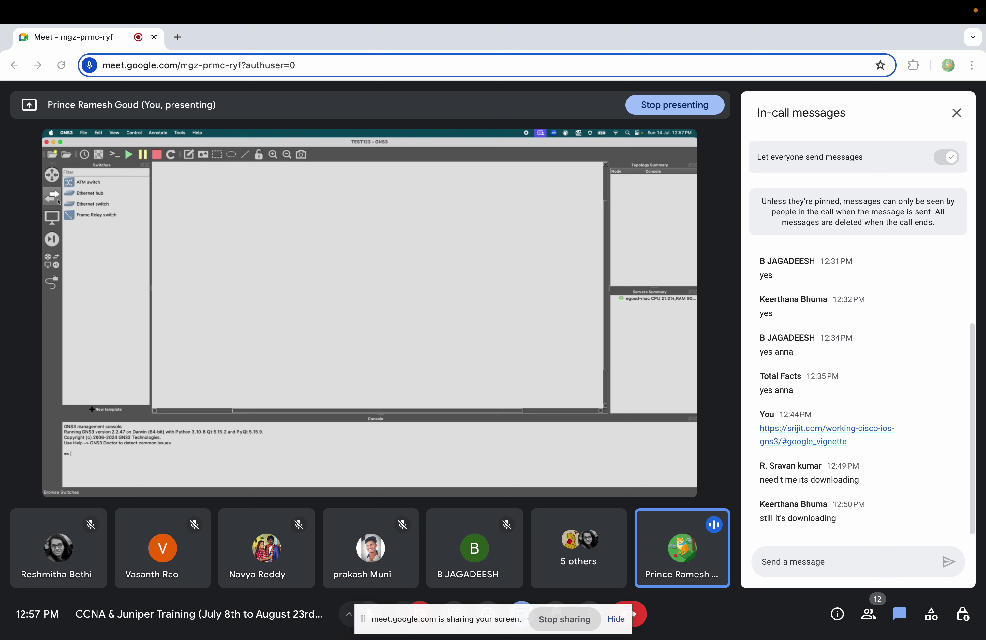
click(57, 224)
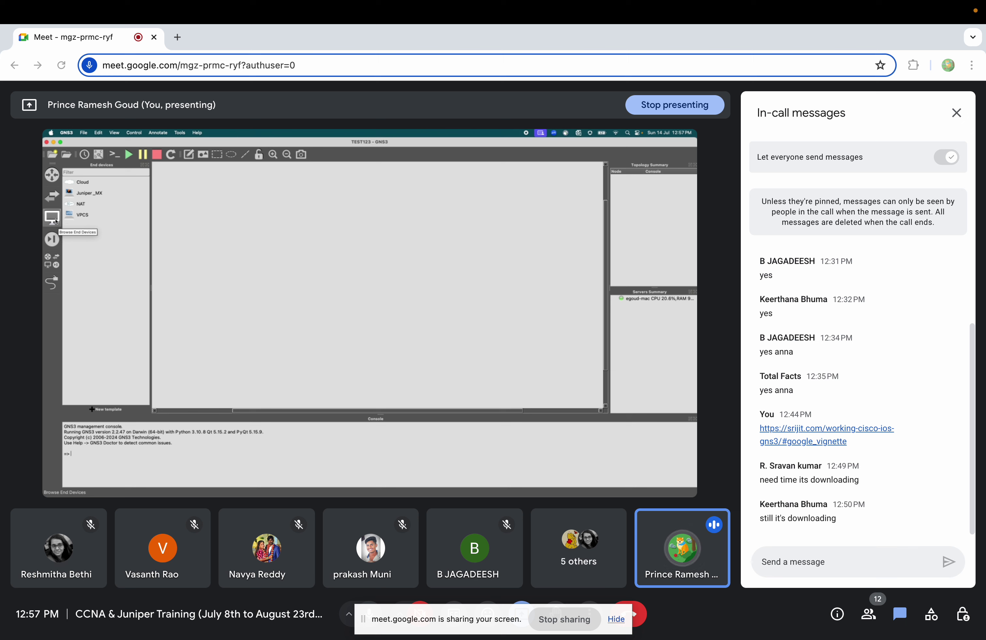
click(50, 263)
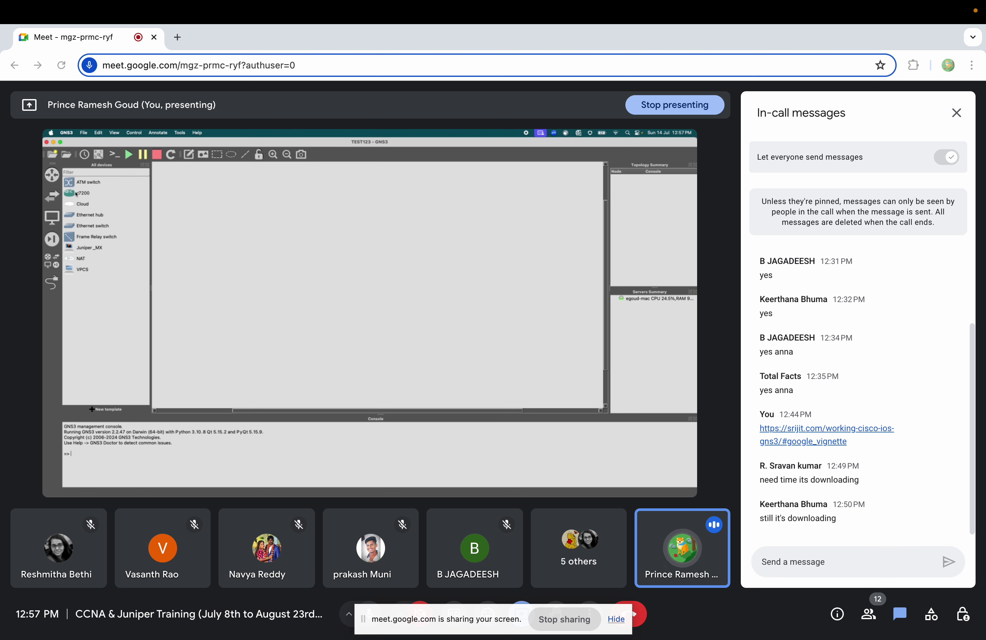
click(77, 193)
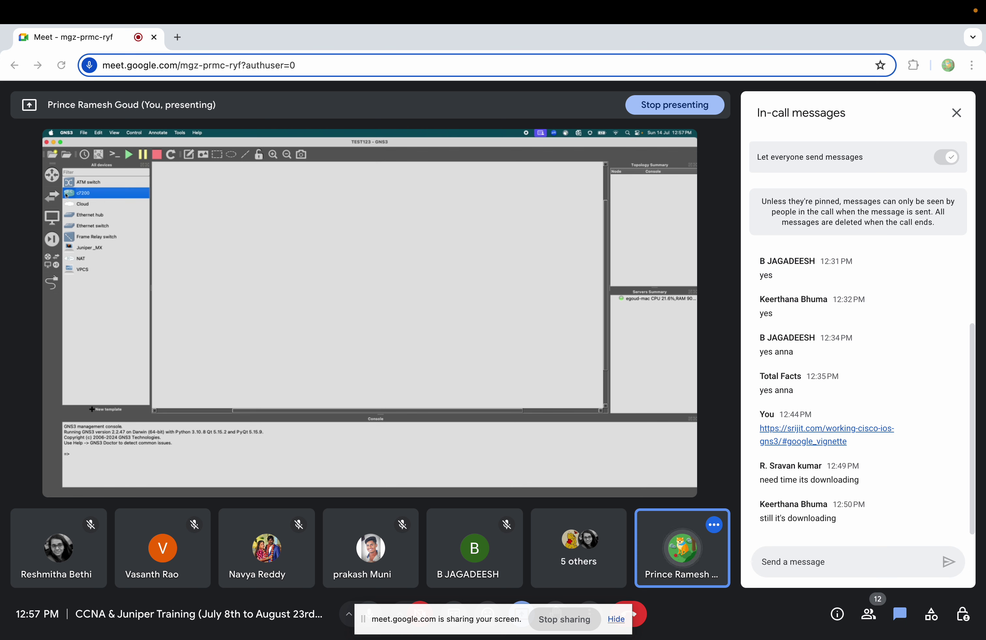
drag(66, 195, 292, 214)
drag(66, 199, 440, 222)
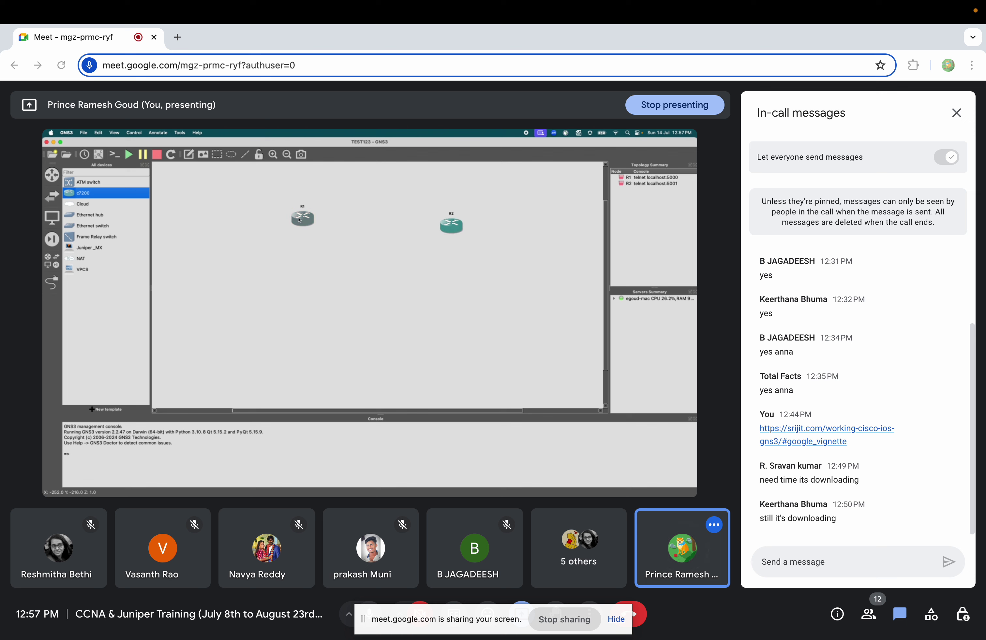
drag(299, 219, 288, 222)
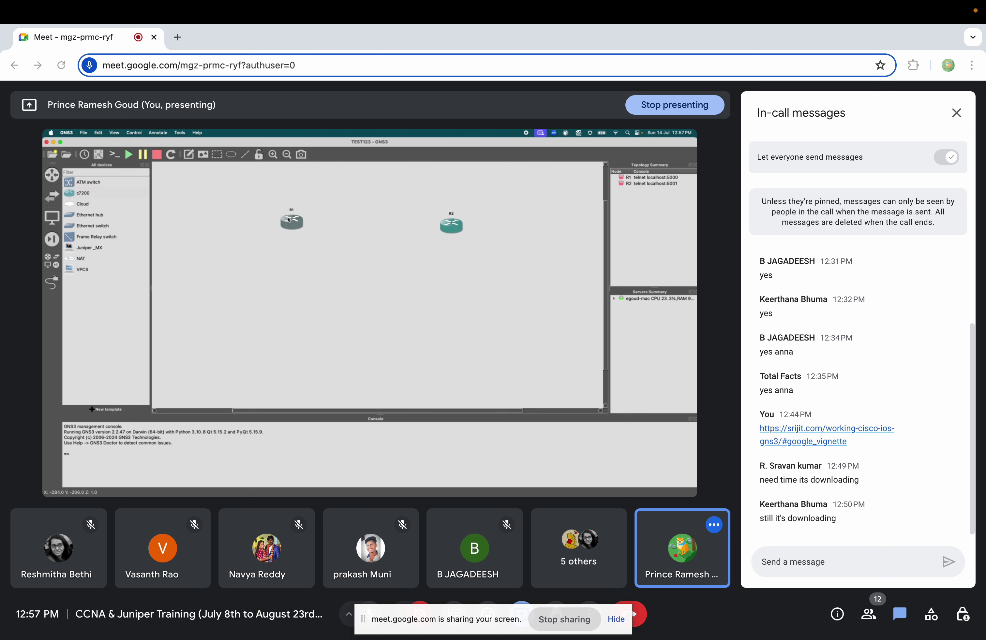
right_click(288, 219)
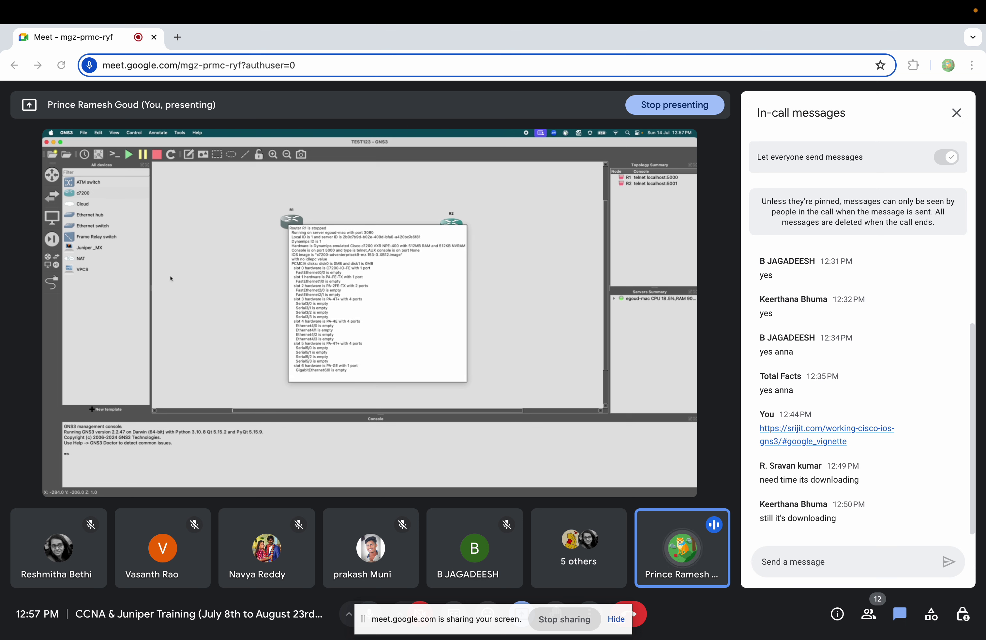
click(190, 283)
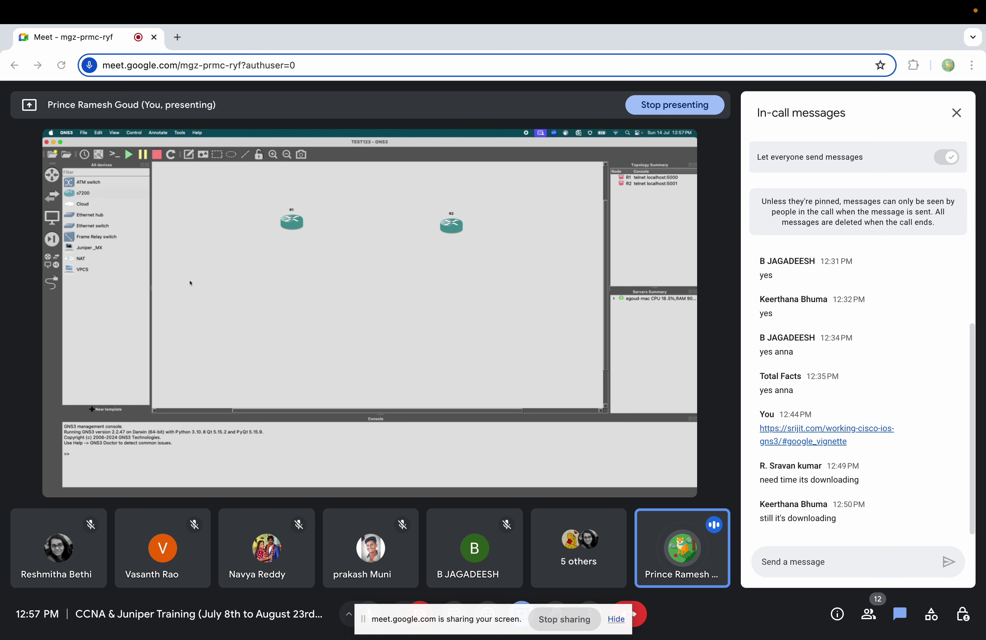
Link FastEthernet0/0 of router R1 to FastEthernet0/0 of router R2 and leave link mode
click(55, 284)
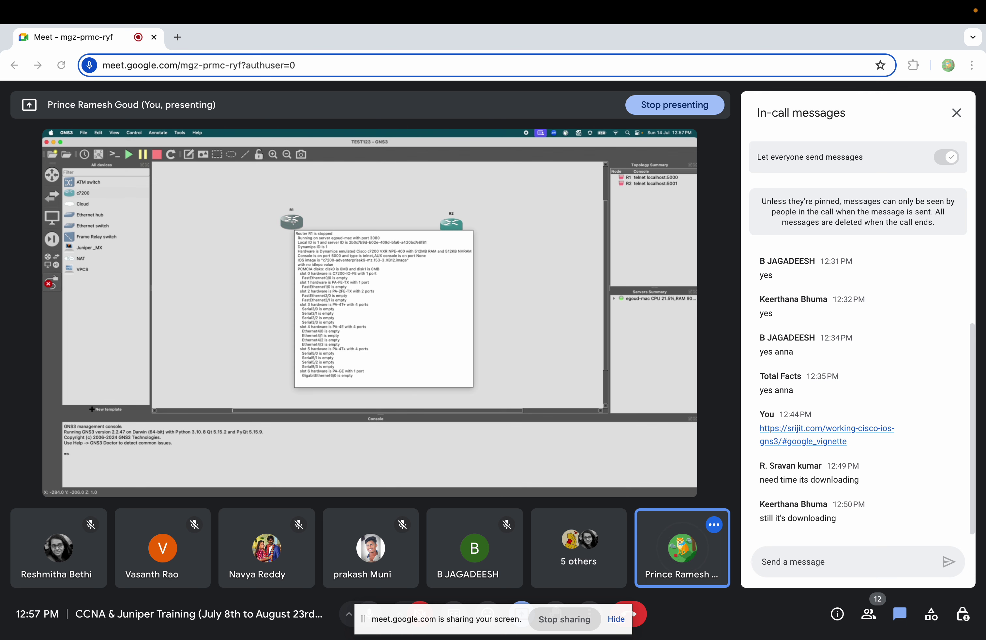
click(293, 221)
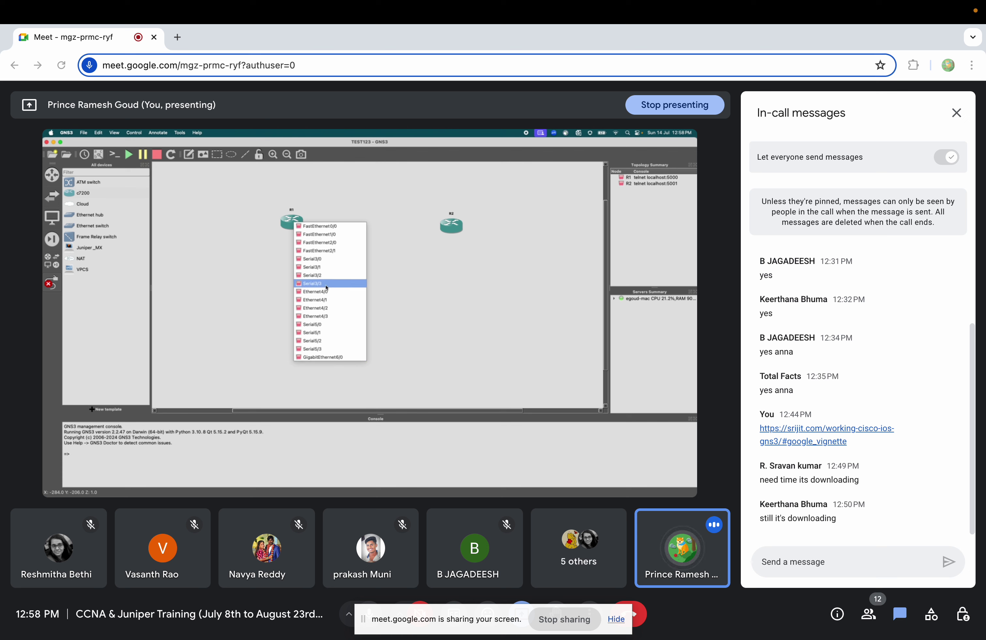
click(324, 227)
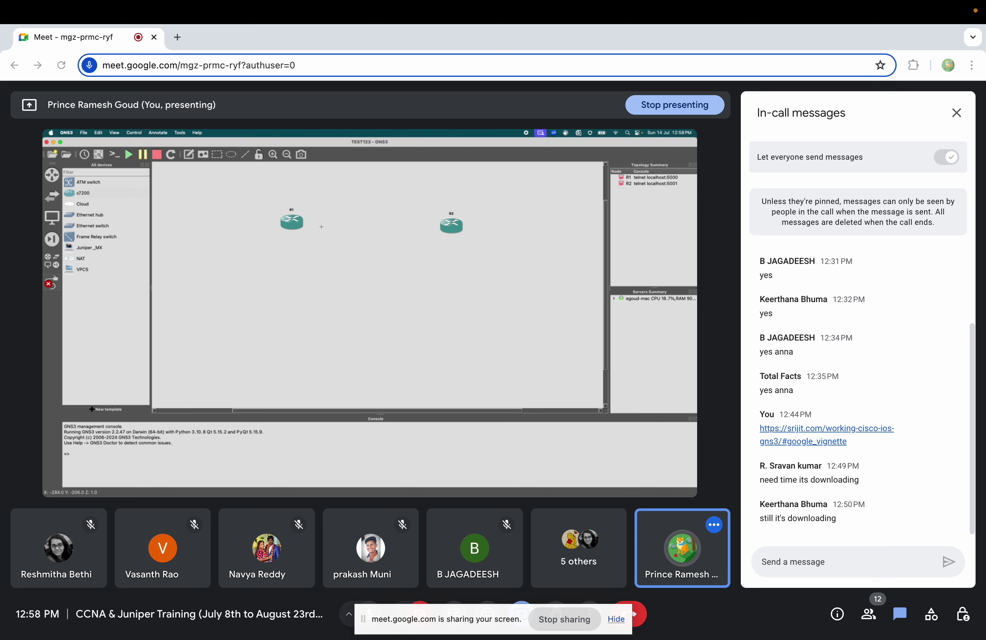
click(453, 229)
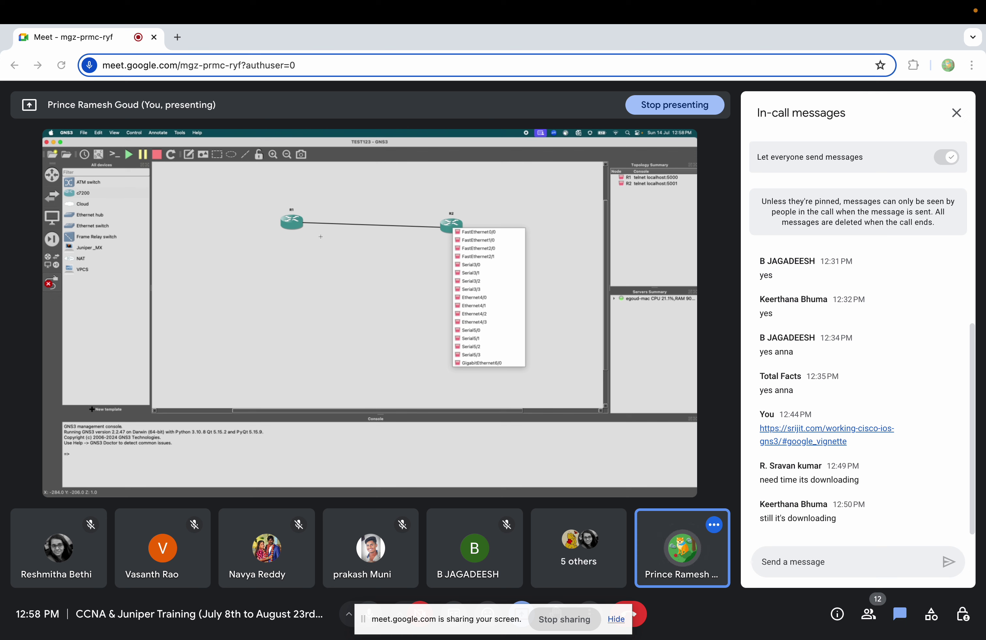
click(487, 233)
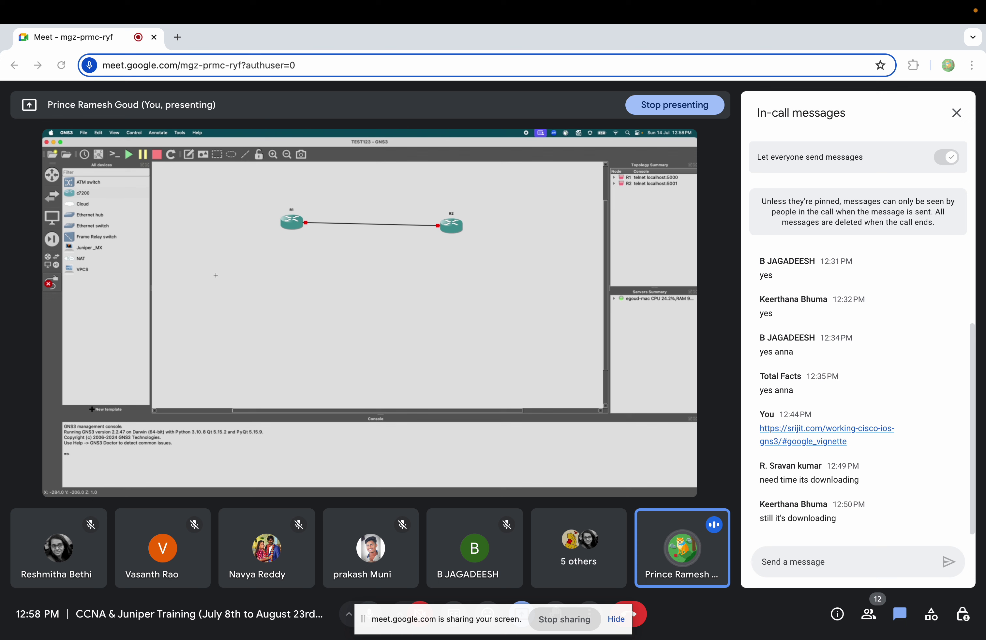
click(52, 283)
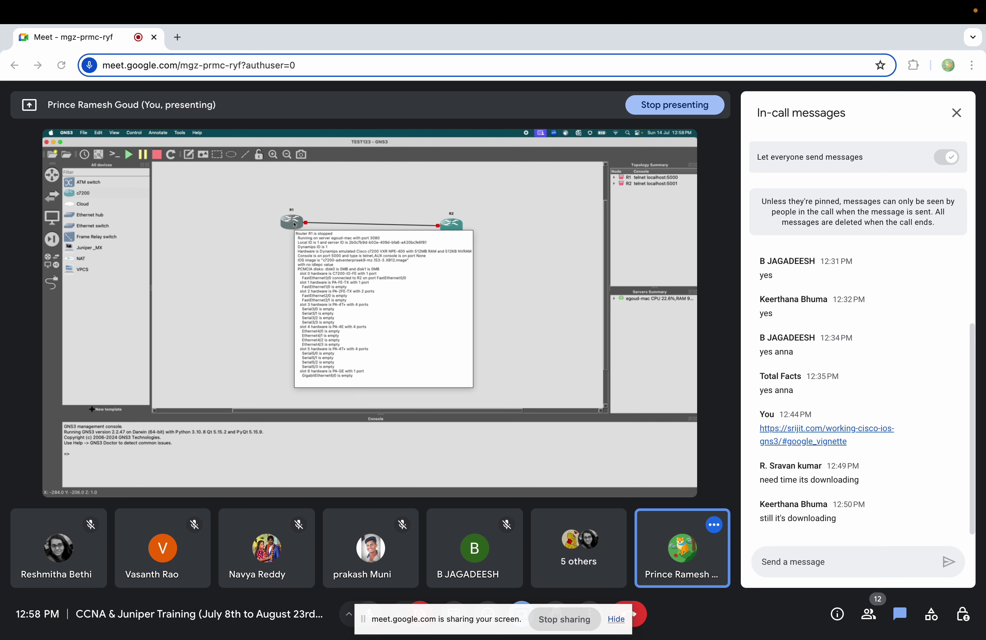
Start routers R1 and R2 one after the other
right_click(294, 225)
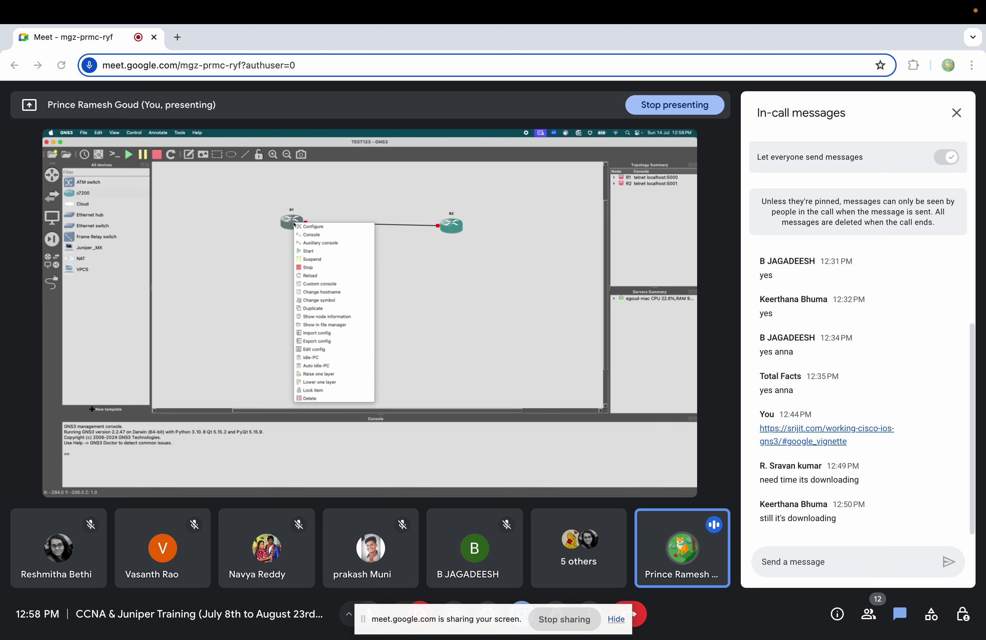
click(335, 256)
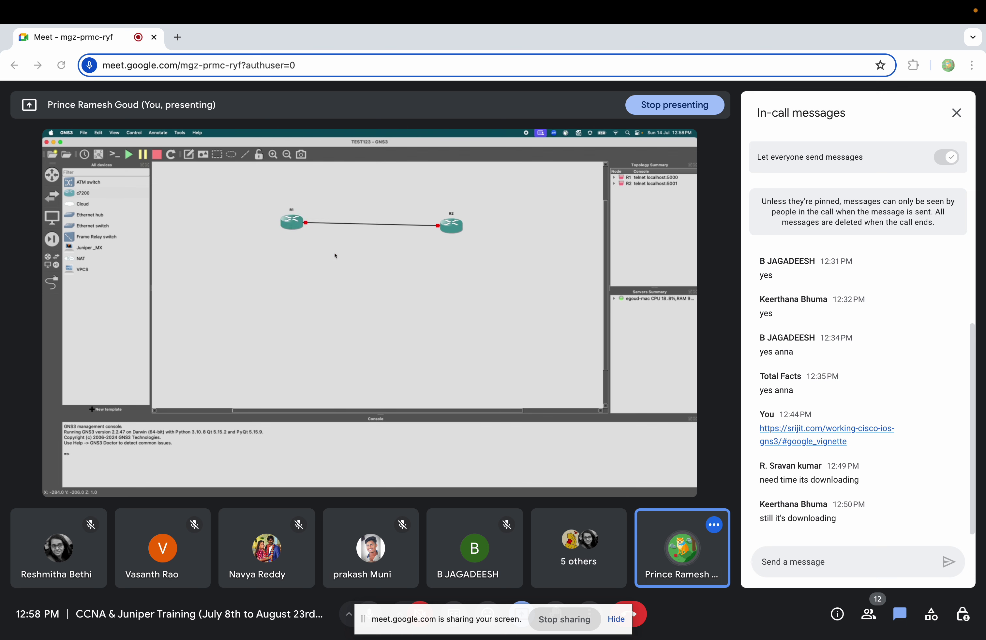
right_click(454, 226)
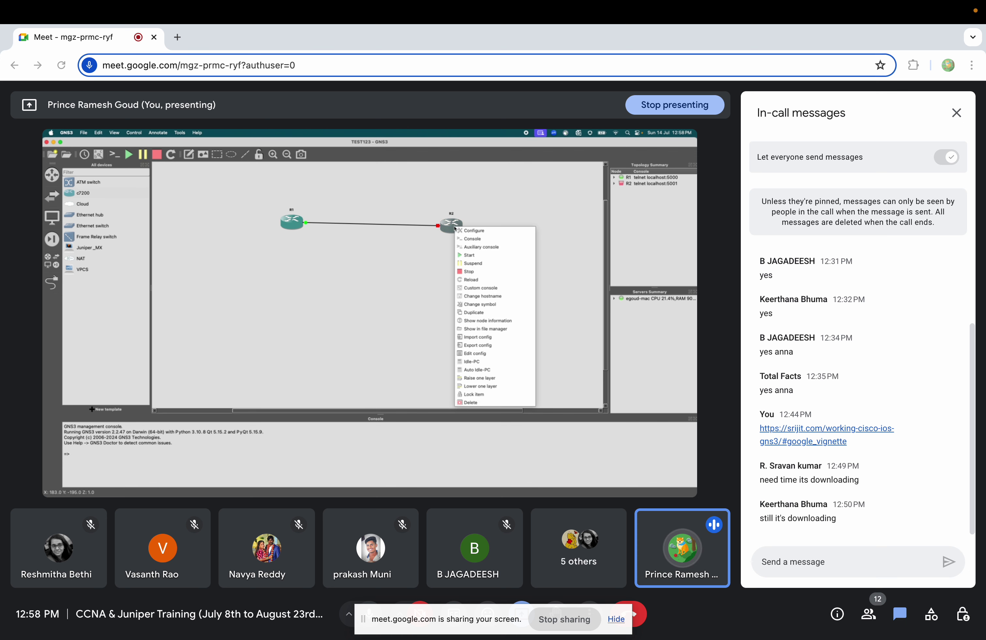
click(477, 259)
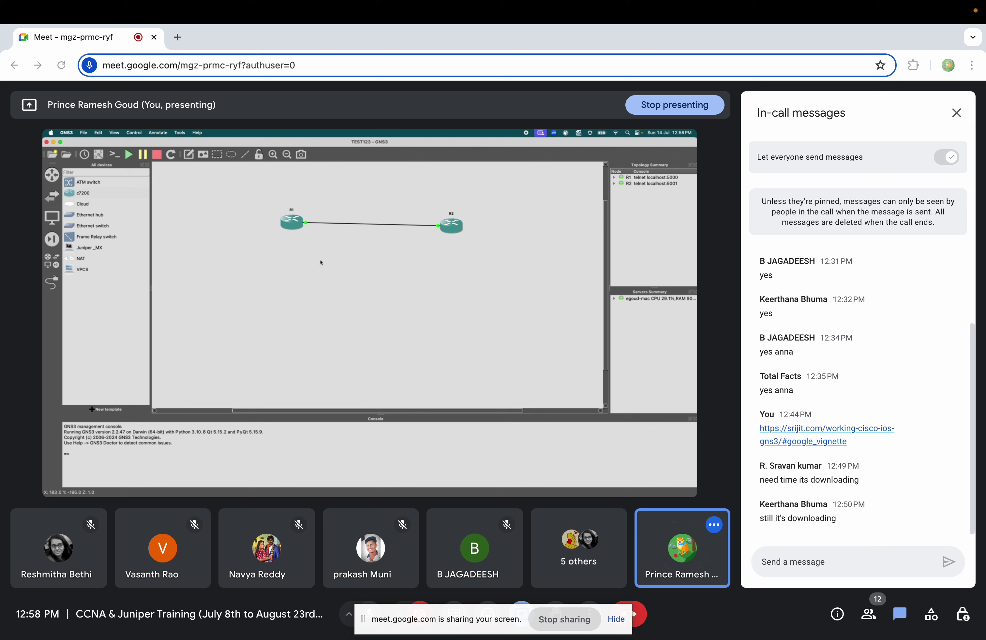
Open the console of router R1 and move its terminal window onto the other display being shared
right_click(293, 227)
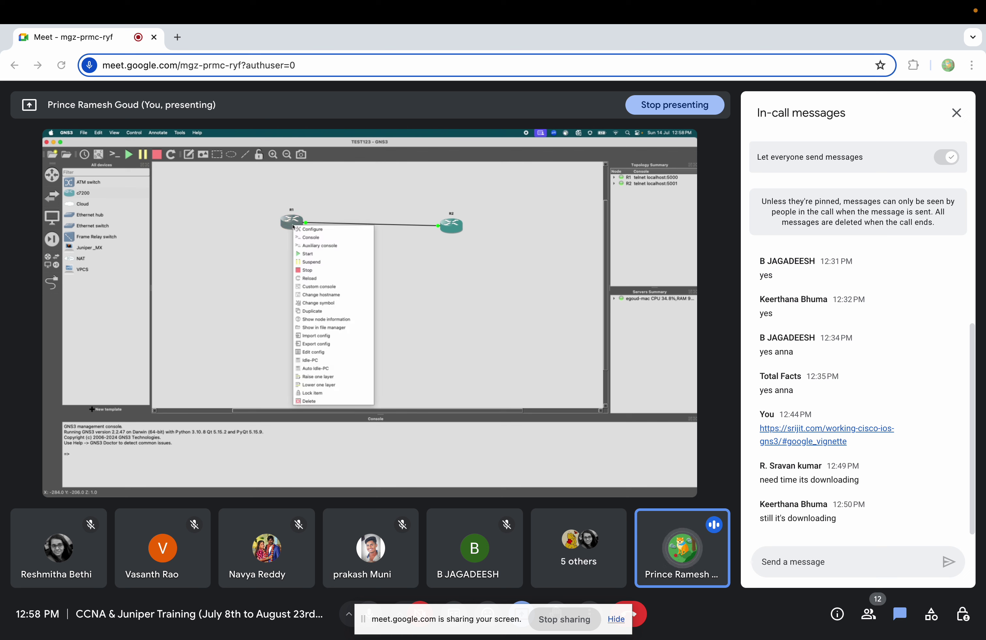
click(321, 238)
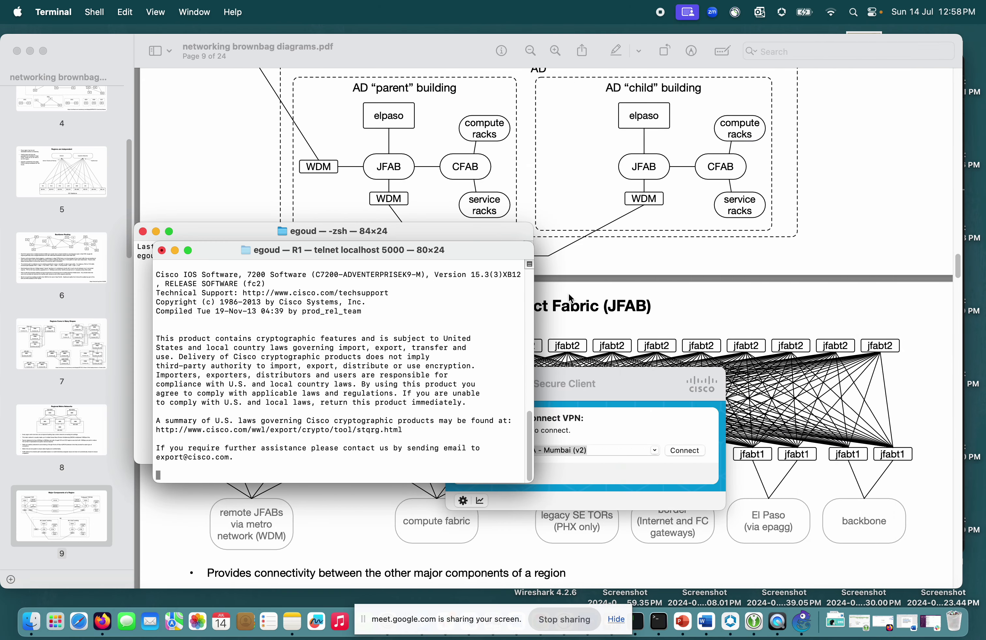
drag(456, 252, 673, 206)
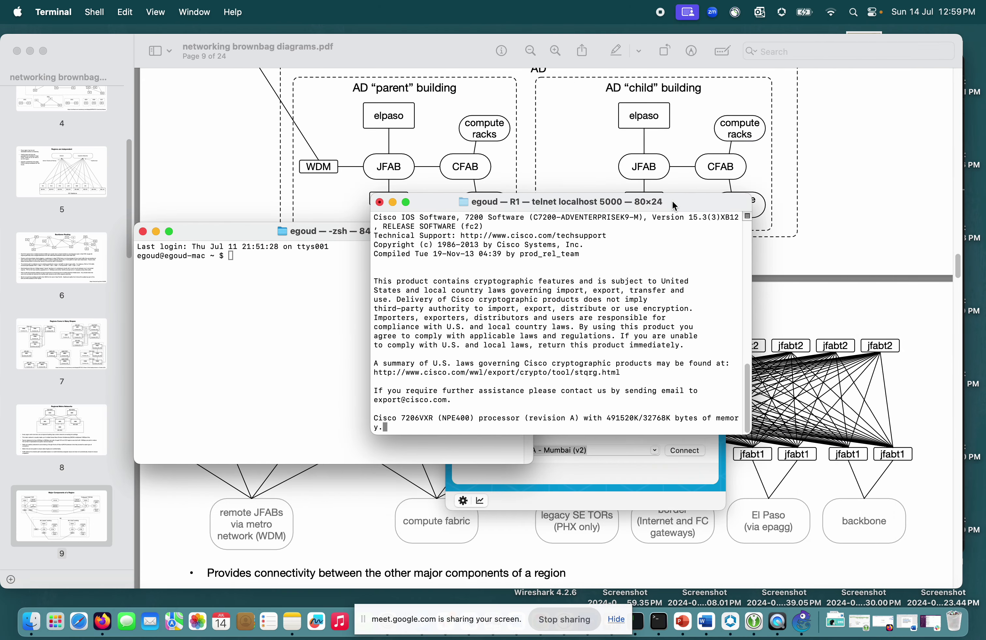
mouse_move(406, 207)
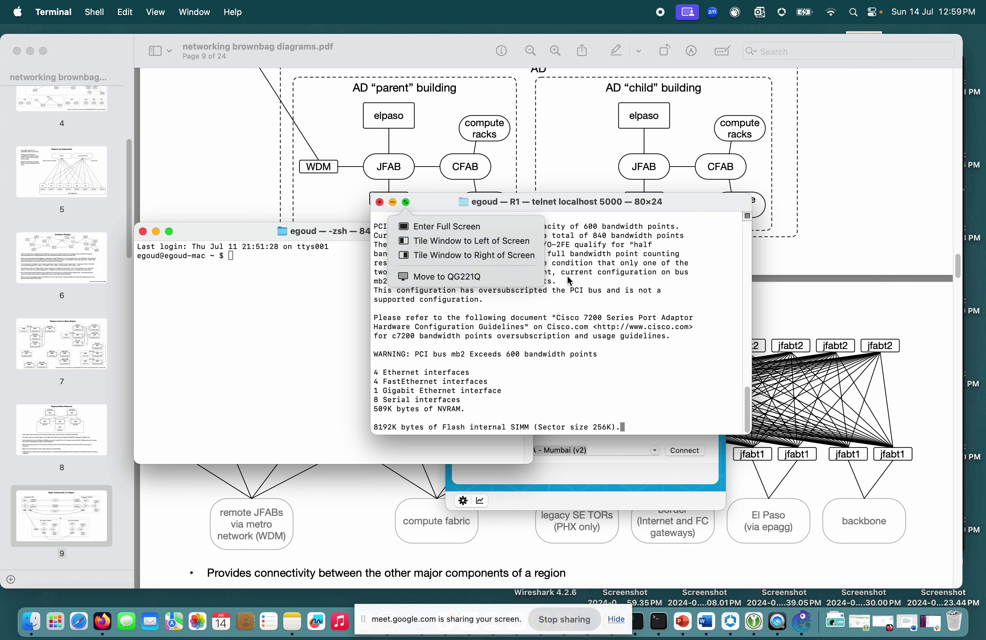
drag(608, 212, 985, 187)
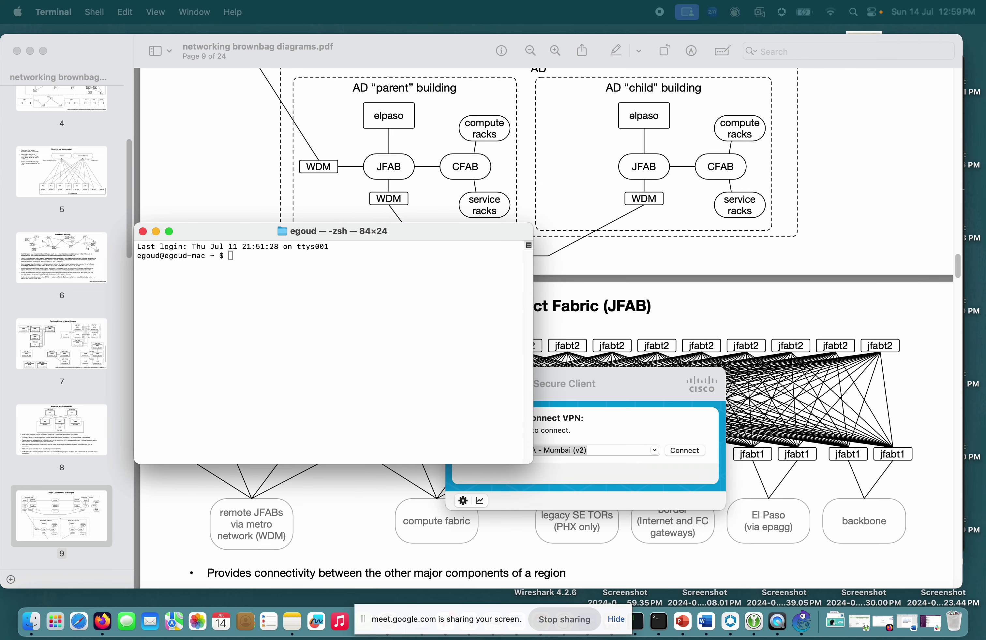